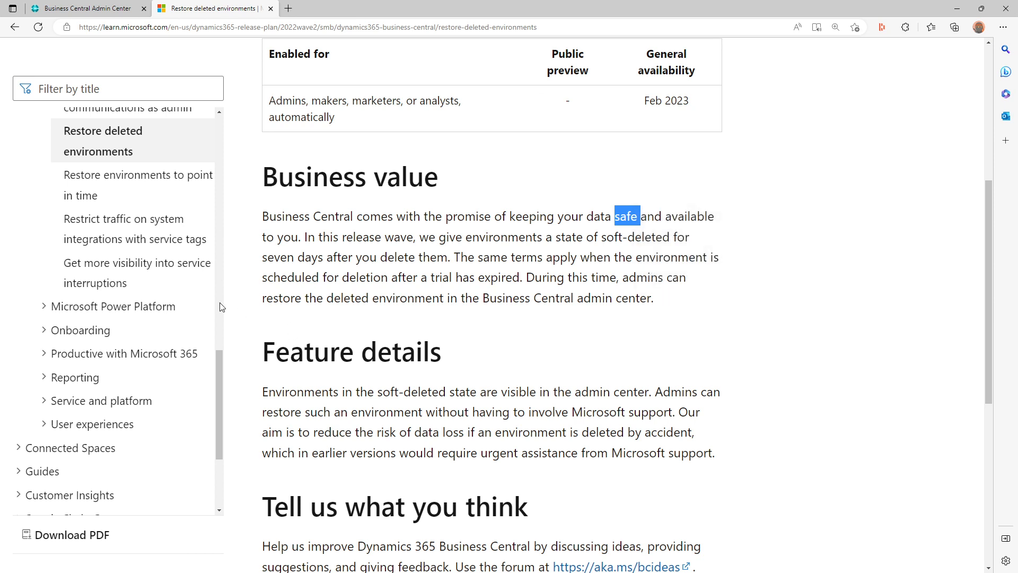
# Read the business value and feature details sections of the Restore deleted environments article
pyautogui.click(457, 395)
pyautogui.doubleClick(457, 395)
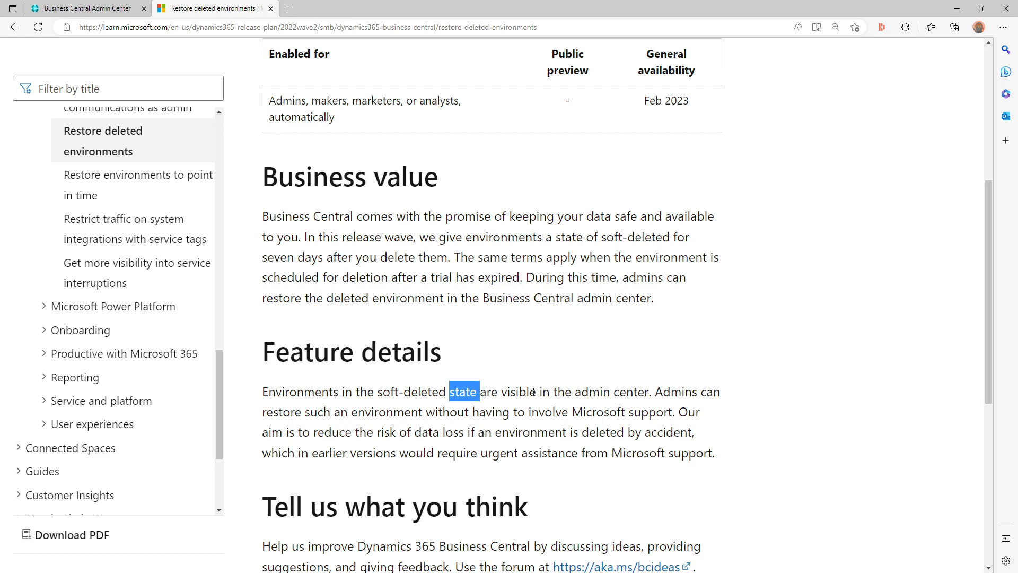
pyautogui.scroll(-5, 533, 392)
pyautogui.scroll(6, 534, 393)
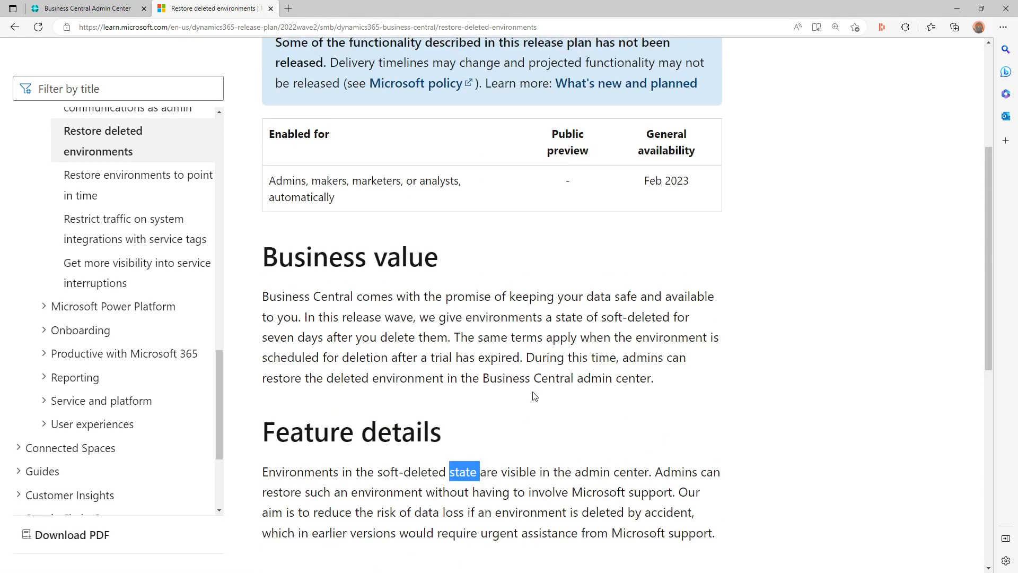
# Switch to the Business Central admin center page, restore the browser window from full screen and enlarge it to show more environment columns
pyautogui.click(74, 8)
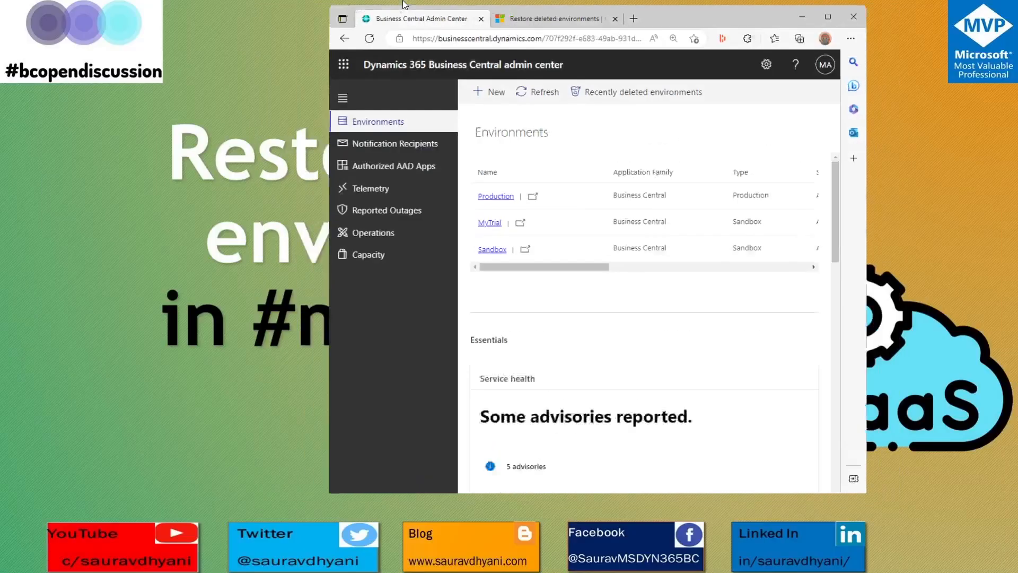
pyautogui.doubleClick(391, 5)
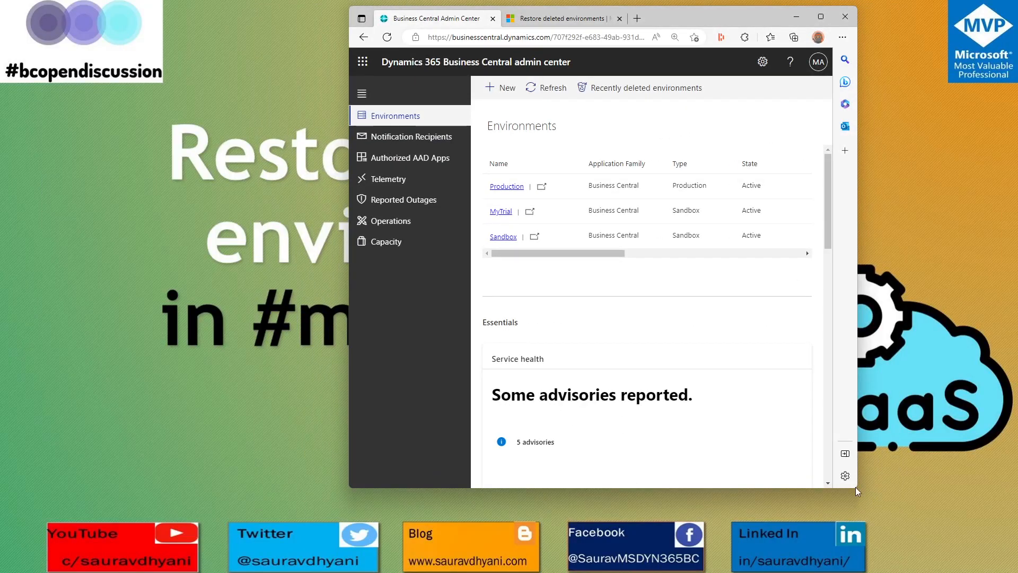
pyautogui.moveTo(853, 485); pyautogui.dragTo(1005, 571)
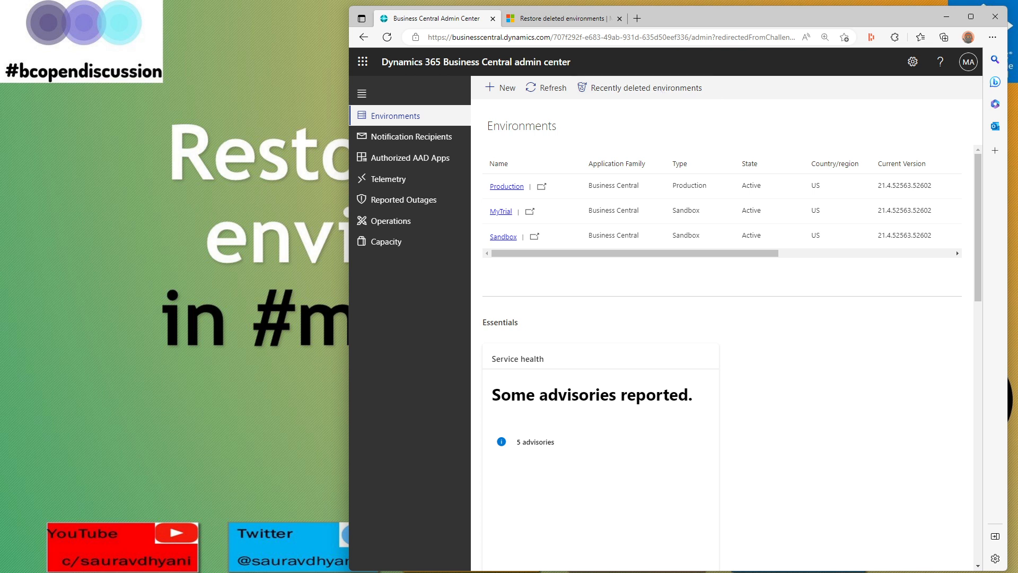
# Open the Sandbox environment, start deleting it and copy its name from the deletion prompt
pyautogui.click(504, 237)
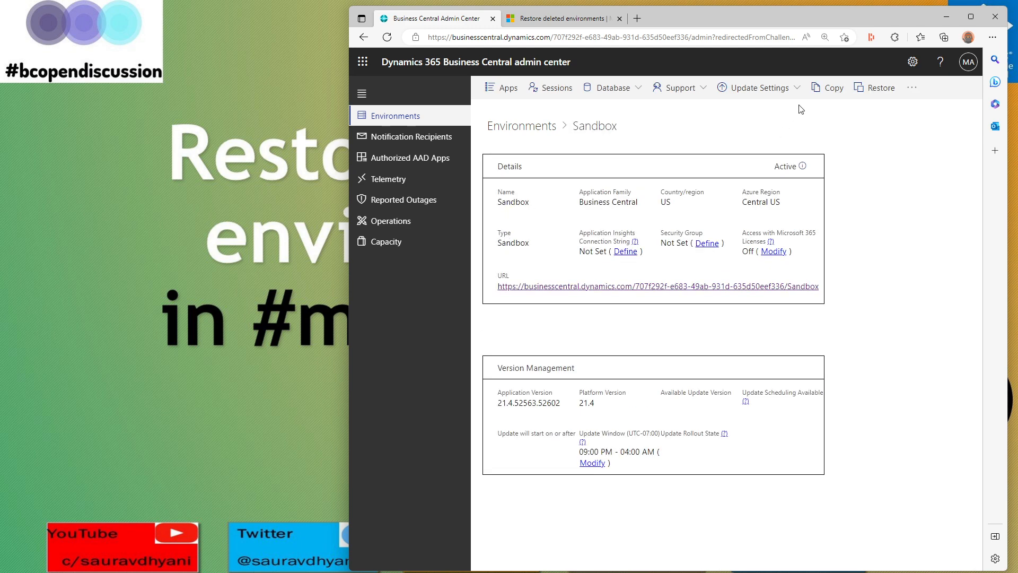
pyautogui.click(911, 88)
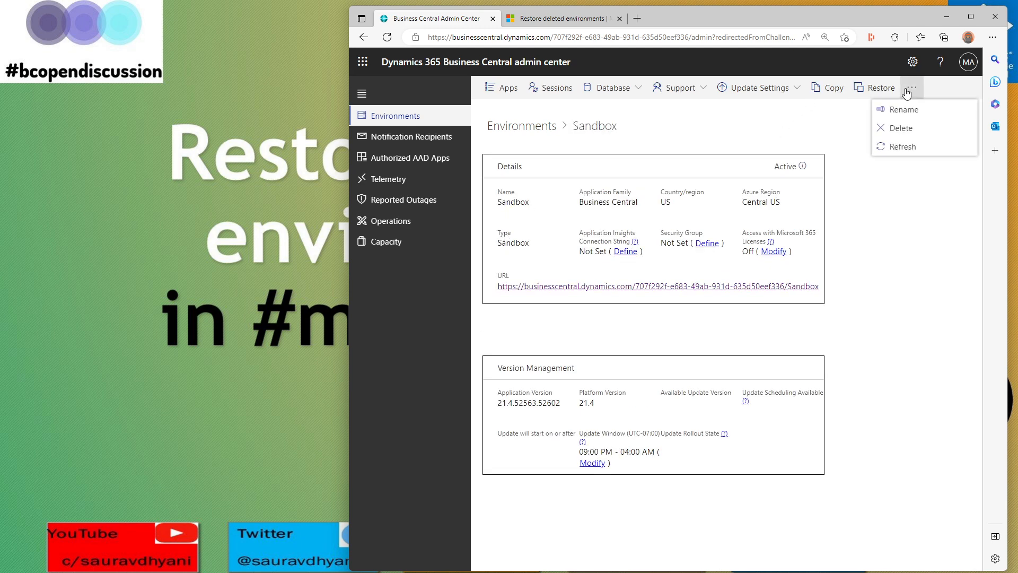
pyautogui.click(910, 128)
pyautogui.doubleClick(711, 328)
pyautogui.hotkey('ctrl', 'c')
pyautogui.rightClick(716, 329)
pyautogui.click(780, 89)
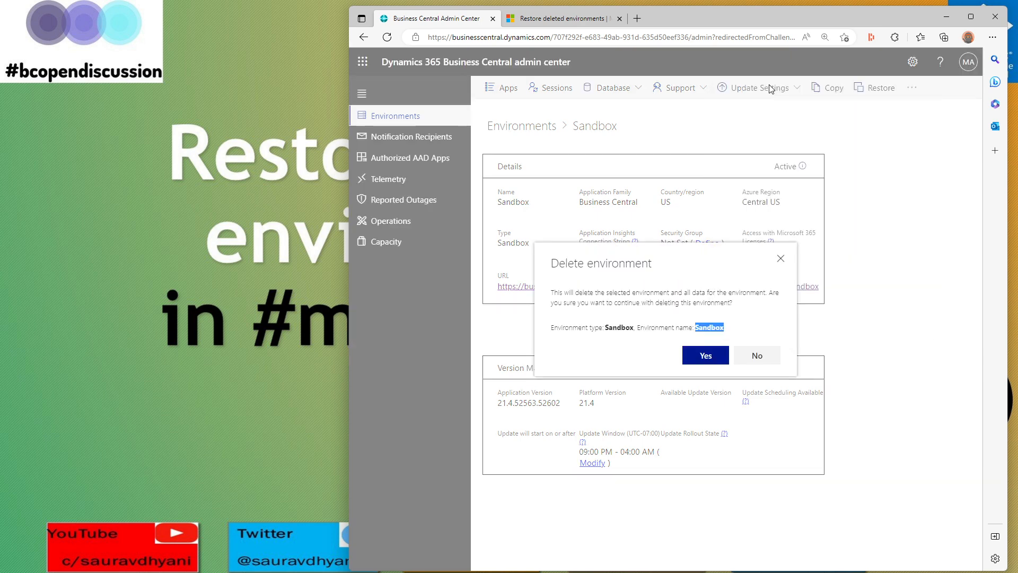
# Try to confirm the environment deletion with the name Sandbox, retry it once and close the confirmation form
pyautogui.click(706, 355)
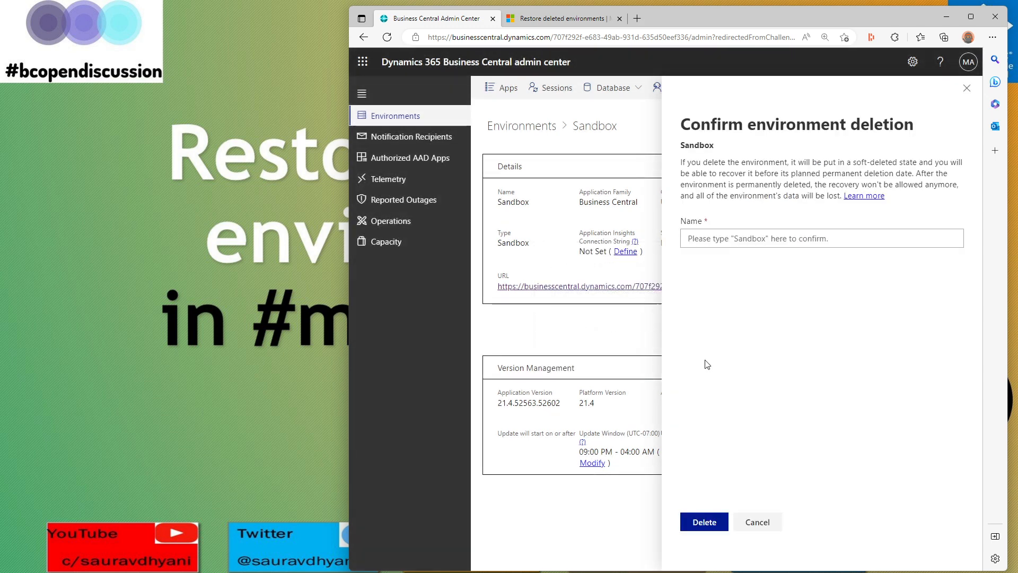
pyautogui.rightClick(756, 243)
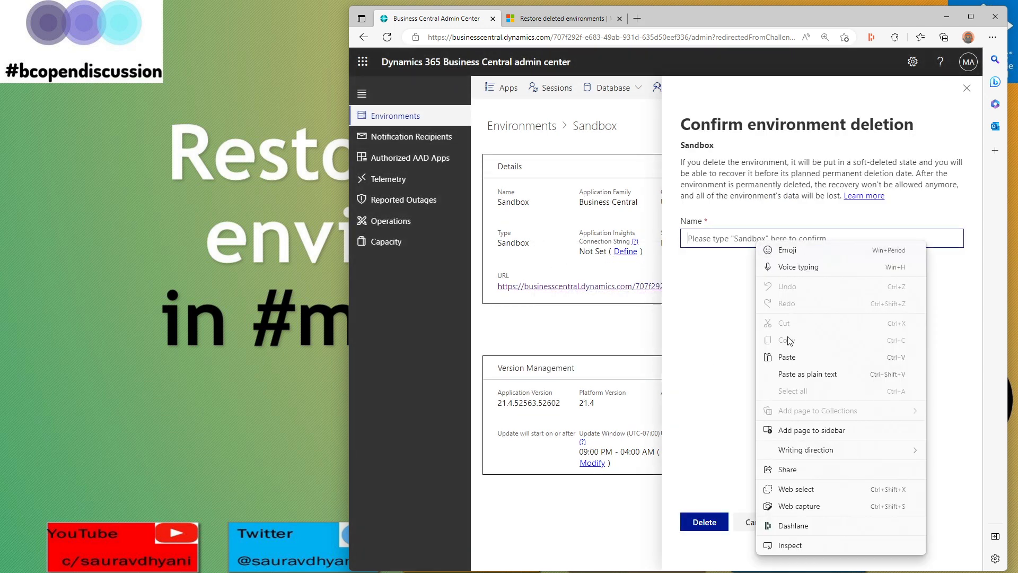
pyautogui.click(790, 357)
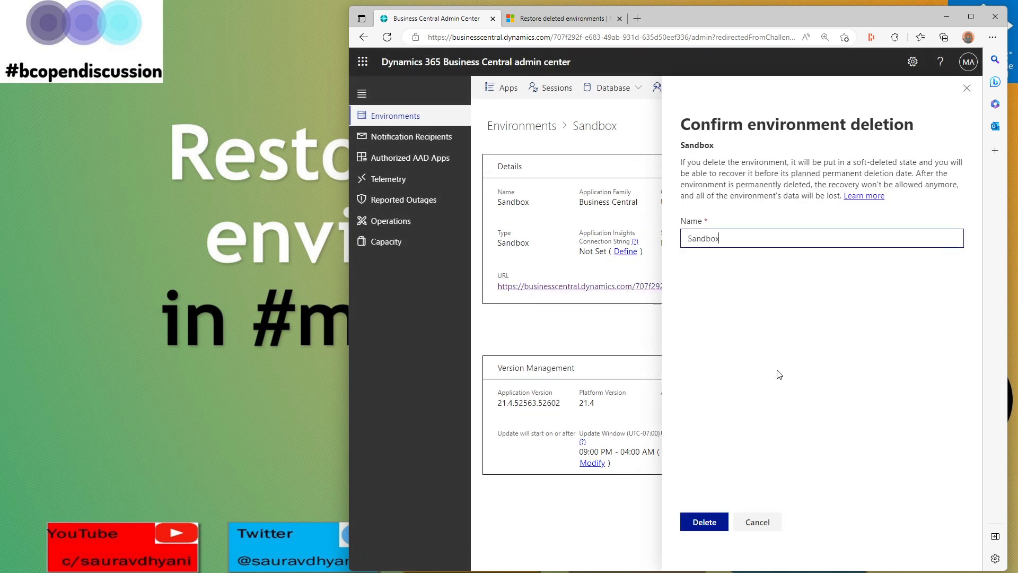
pyautogui.click(714, 529)
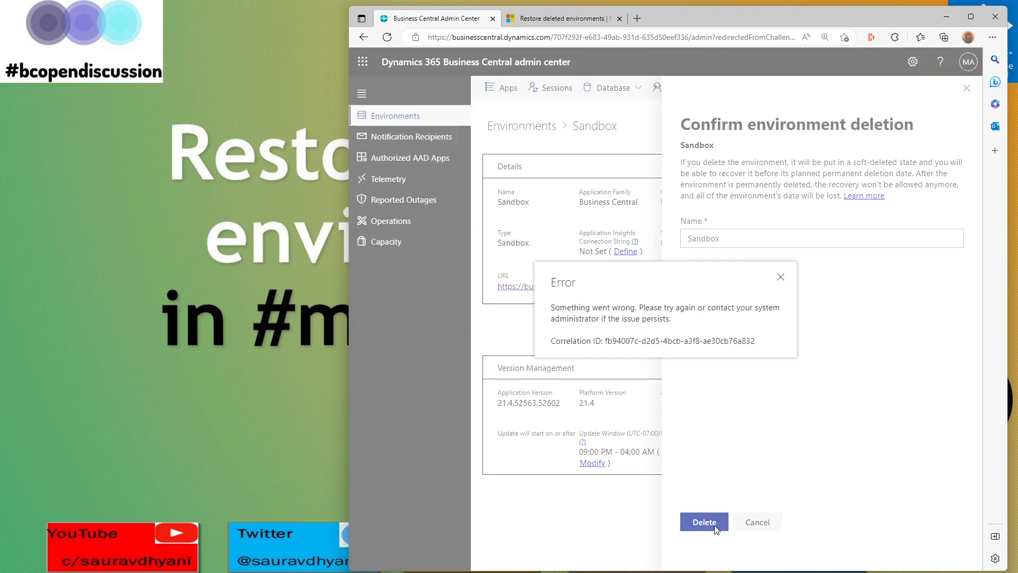
pyautogui.click(781, 277)
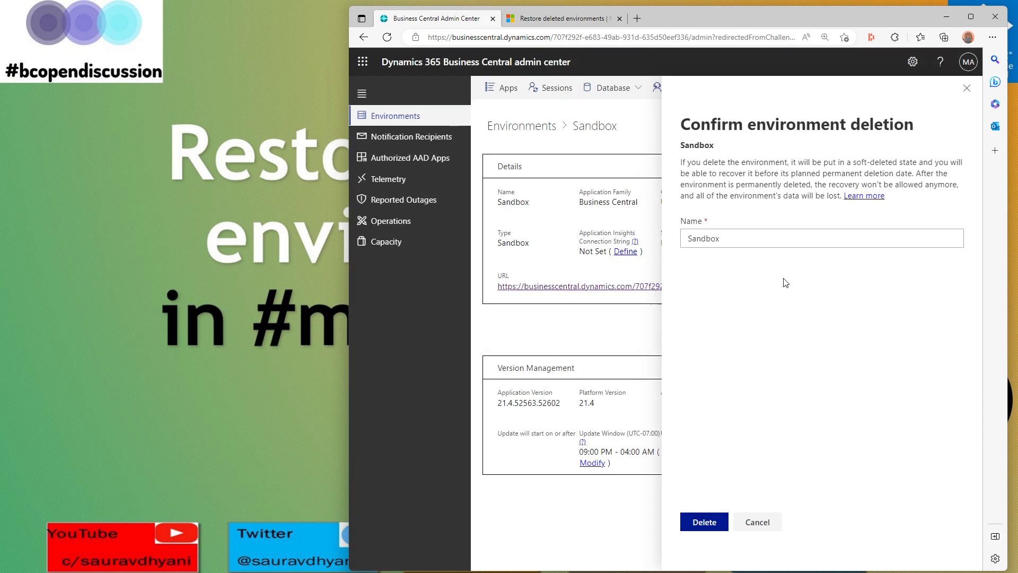
pyautogui.click(716, 525)
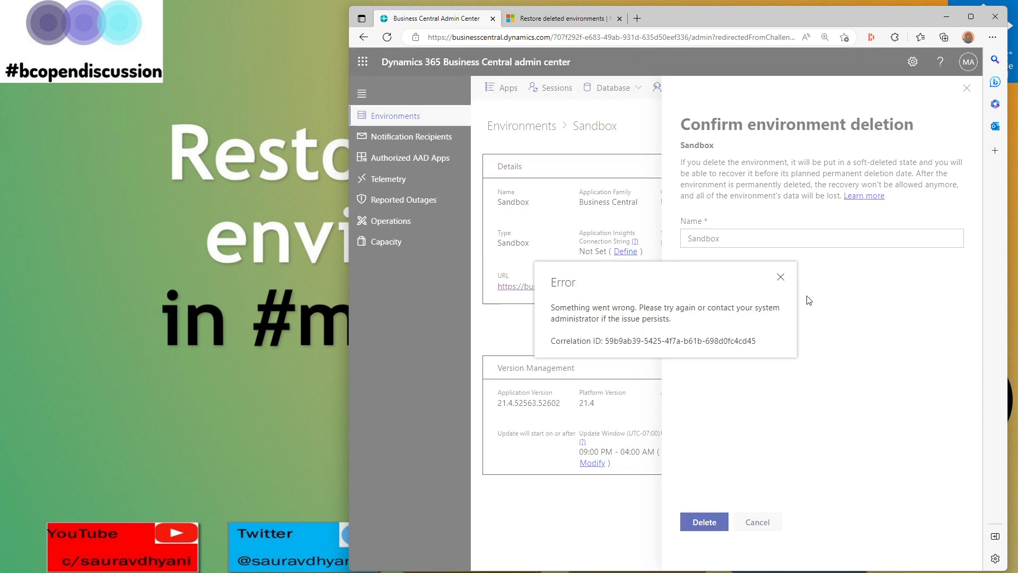
pyautogui.click(780, 277)
pyautogui.click(975, 92)
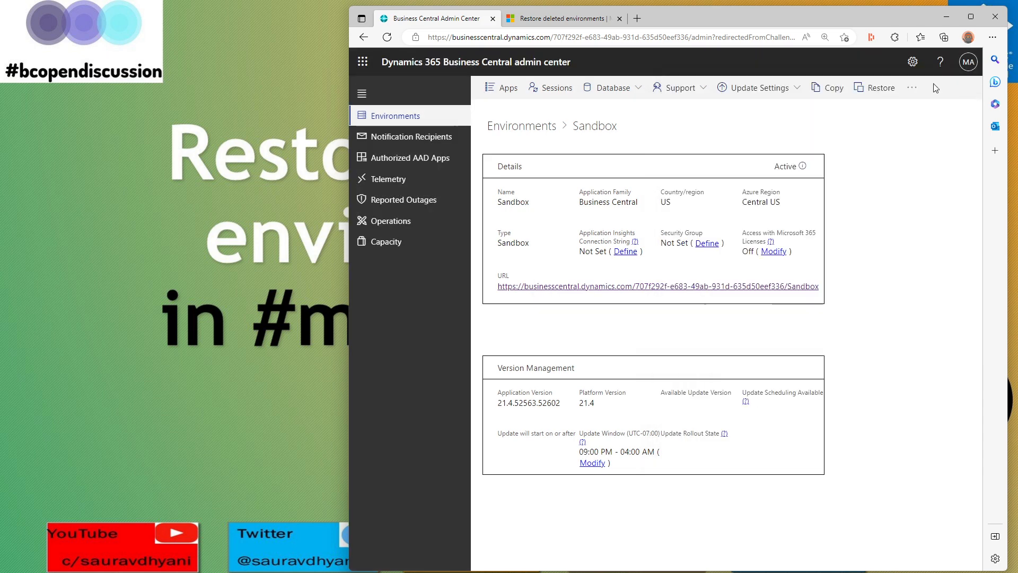
# Reload the admin center page and move the browser window slightly upward
pyautogui.click(760, 38)
pyautogui.press('Return')
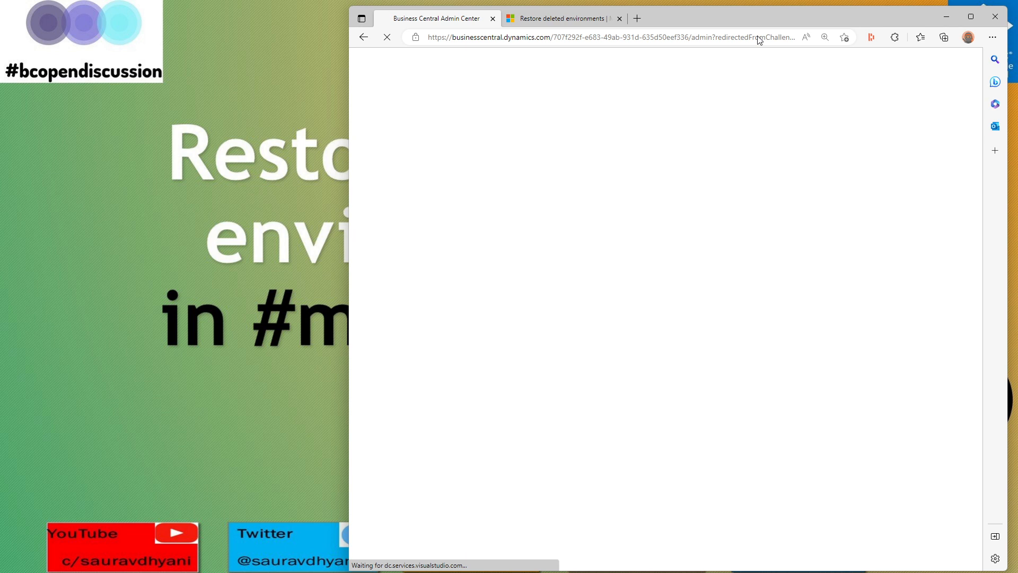
pyautogui.moveTo(733, 6)
pyautogui.mouseDown()
pyautogui.moveTo(740, 211)
pyautogui.moveTo(748, 2)
pyautogui.mouseUp()
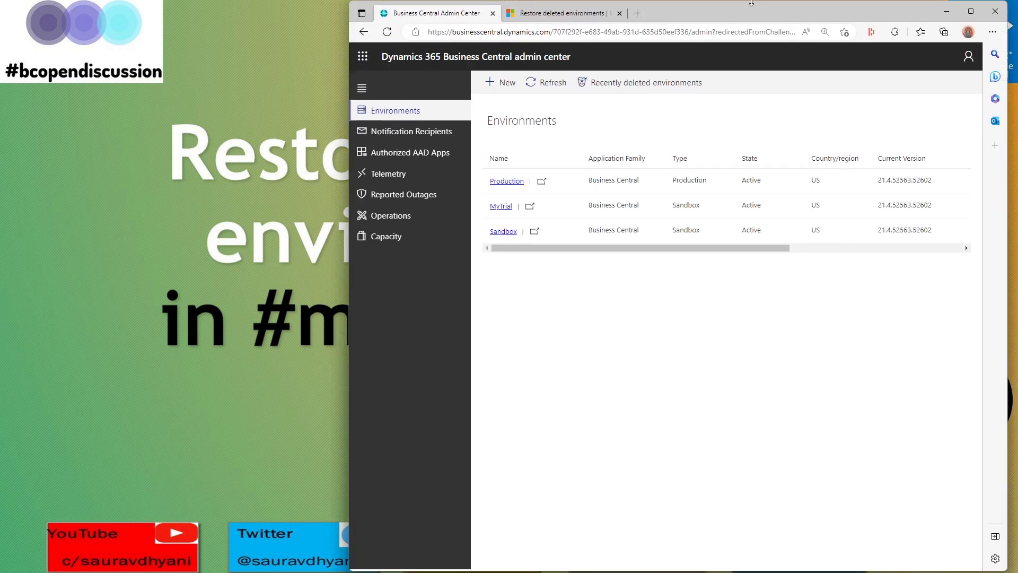
# Delete the Sandbox environment, confirming the deletion with the environment name Sandbox
pyautogui.click(508, 232)
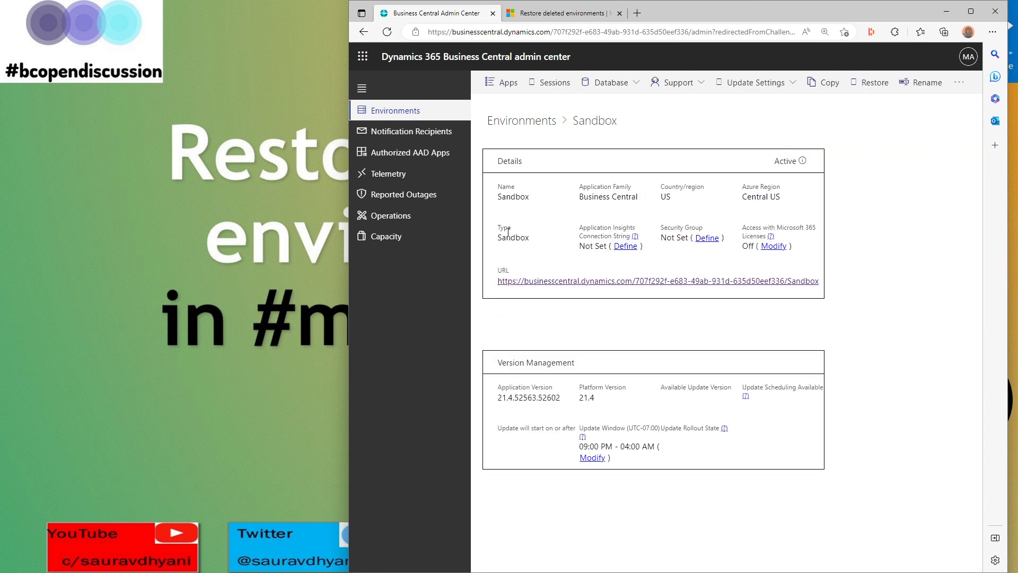
pyautogui.click(962, 88)
pyautogui.click(901, 105)
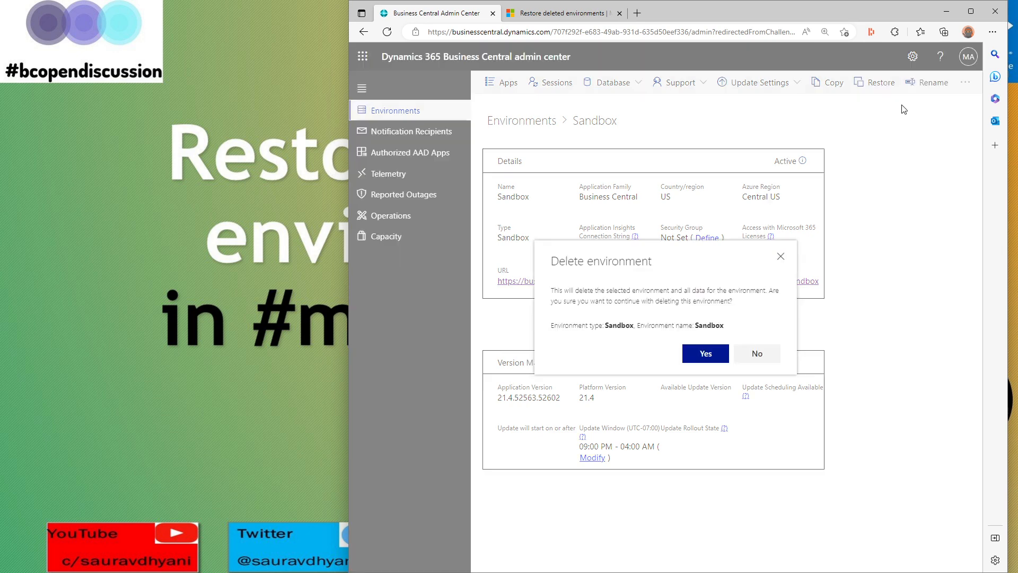
pyautogui.click(708, 353)
pyautogui.rightClick(811, 235)
pyautogui.click(856, 355)
pyautogui.hotkey('ctrl', 'v')
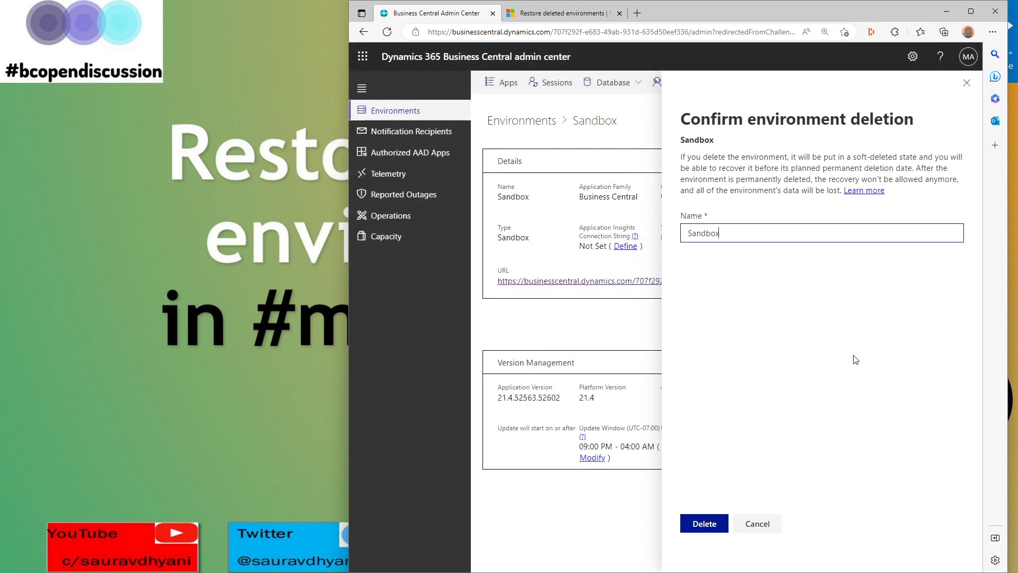
pyautogui.click(710, 525)
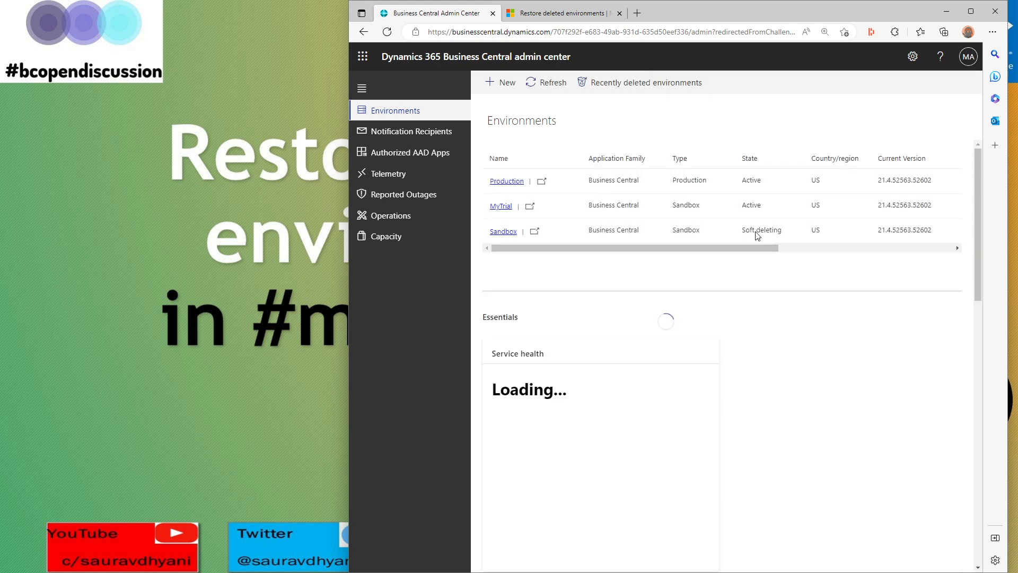
# Check the state of the Sandbox environment and refresh the environments list
pyautogui.tripleClick(779, 231)
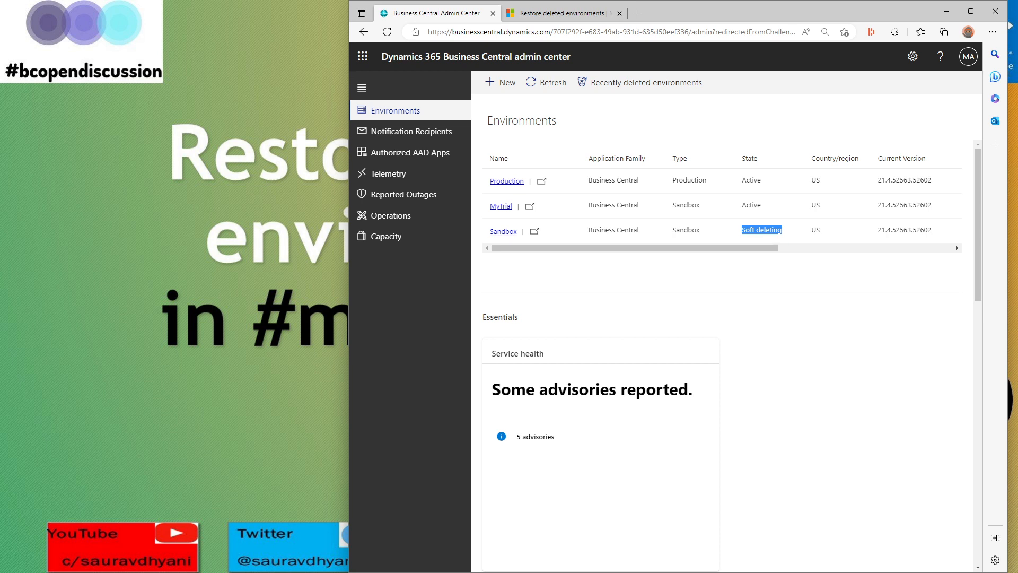
pyautogui.click(750, 316)
pyautogui.click(547, 84)
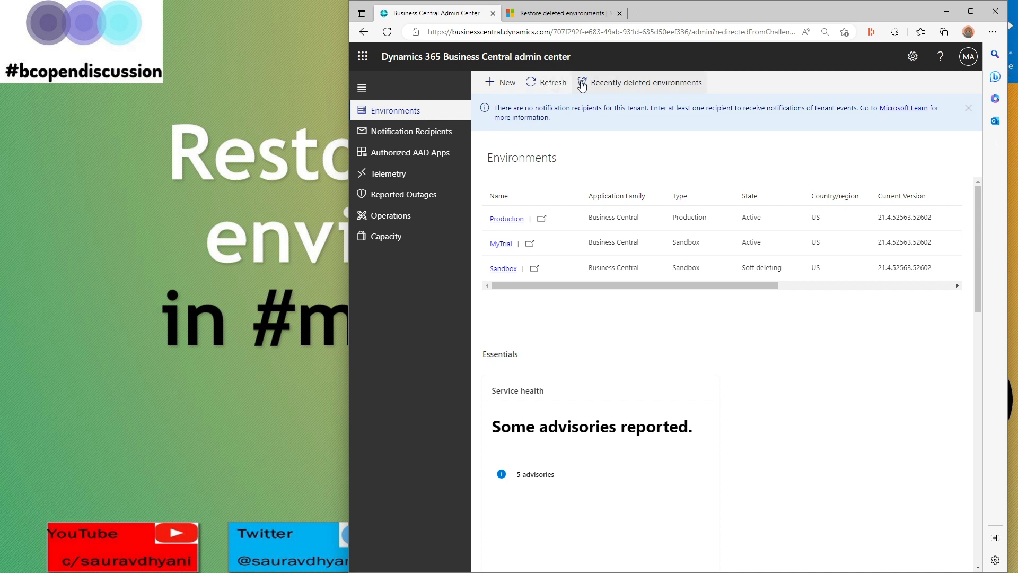
# Open the list of recently deleted environments, widen the window and examine all columns of the bcopendiscussion entry
pyautogui.click(615, 88)
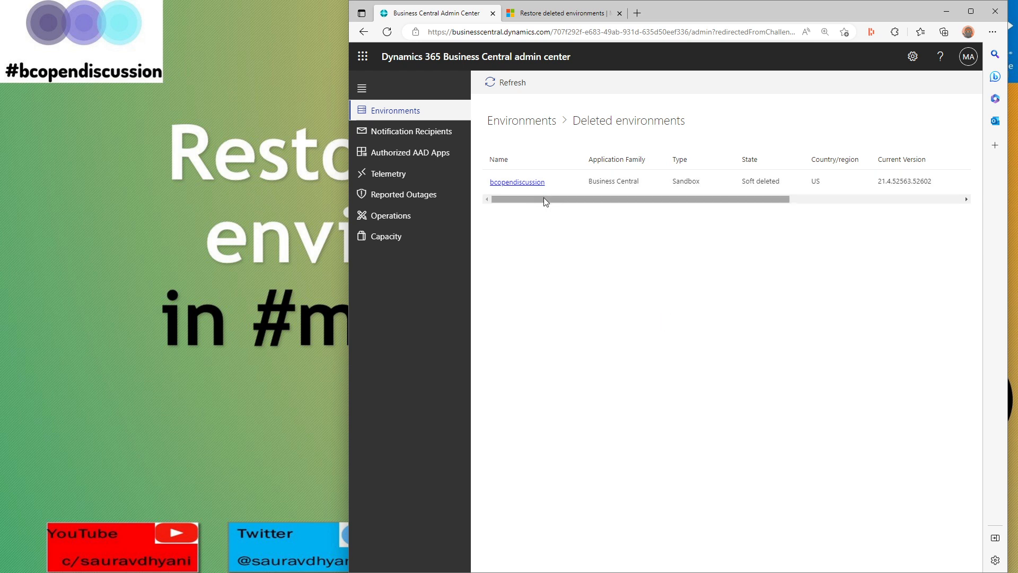
pyautogui.moveTo(733, 11); pyautogui.dragTo(605, 77)
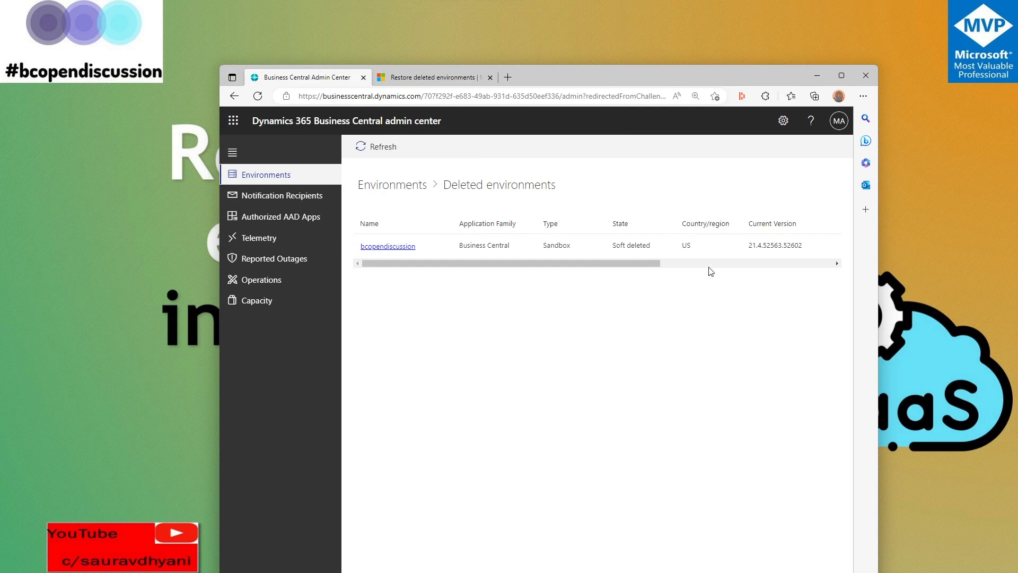
pyautogui.moveTo(880, 268); pyautogui.dragTo(971, 269)
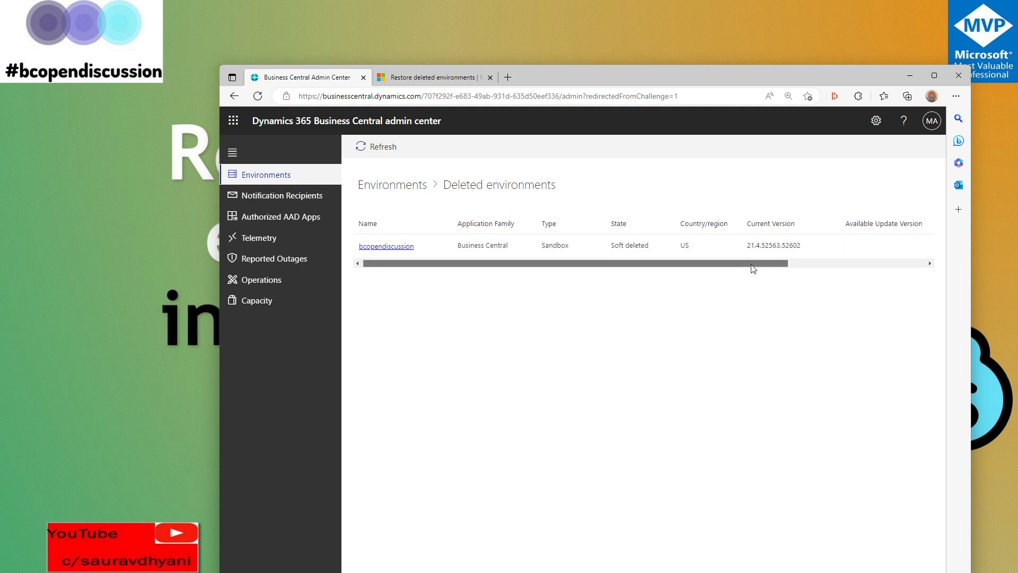
pyautogui.moveTo(748, 269); pyautogui.dragTo(891, 266)
pyautogui.doubleClick(591, 246)
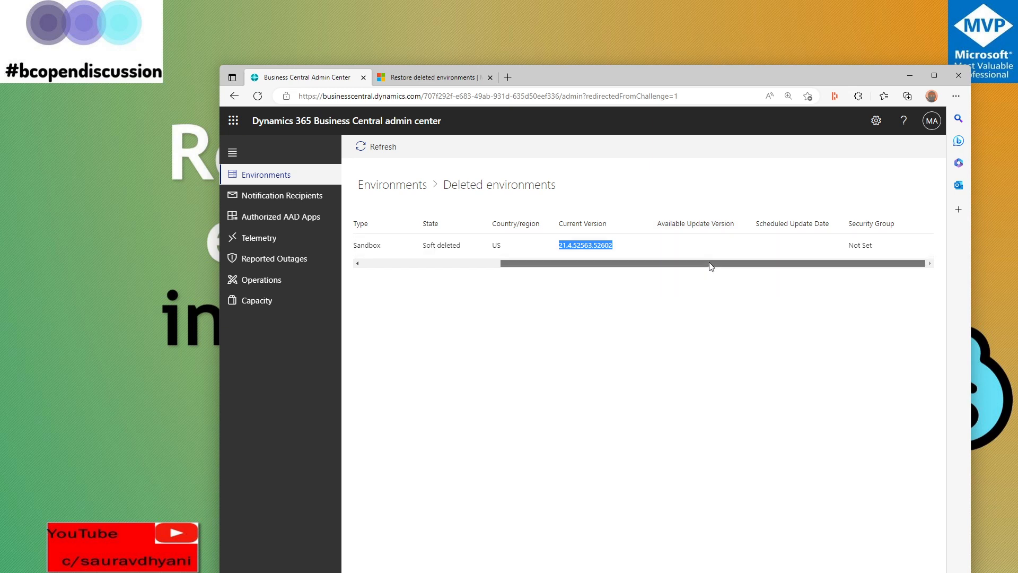
pyautogui.moveTo(712, 264); pyautogui.dragTo(438, 261)
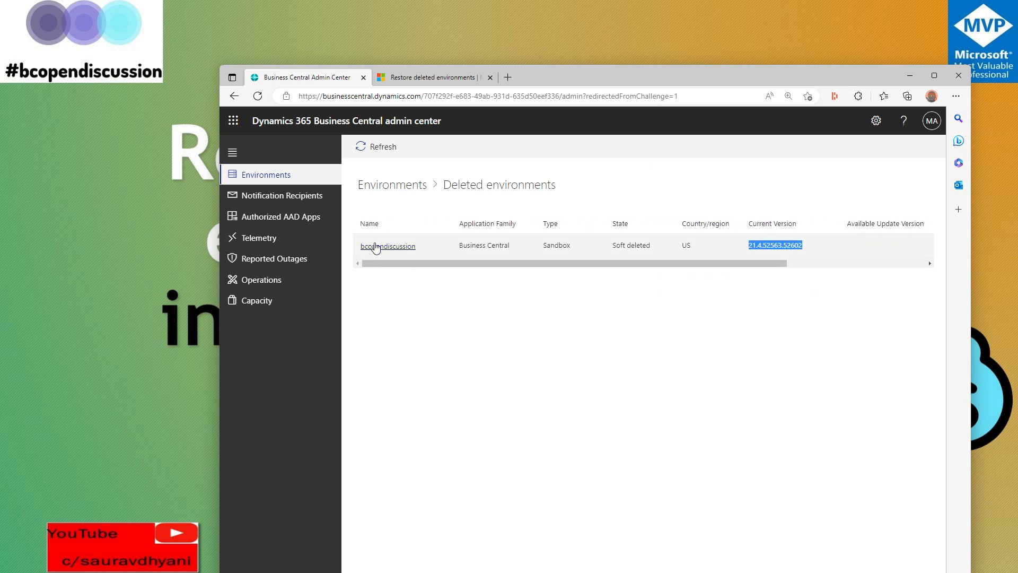
# Open the deleted bcopendiscussion environment and examine its soft deletion date and pending hard deletion date
pyautogui.click(376, 247)
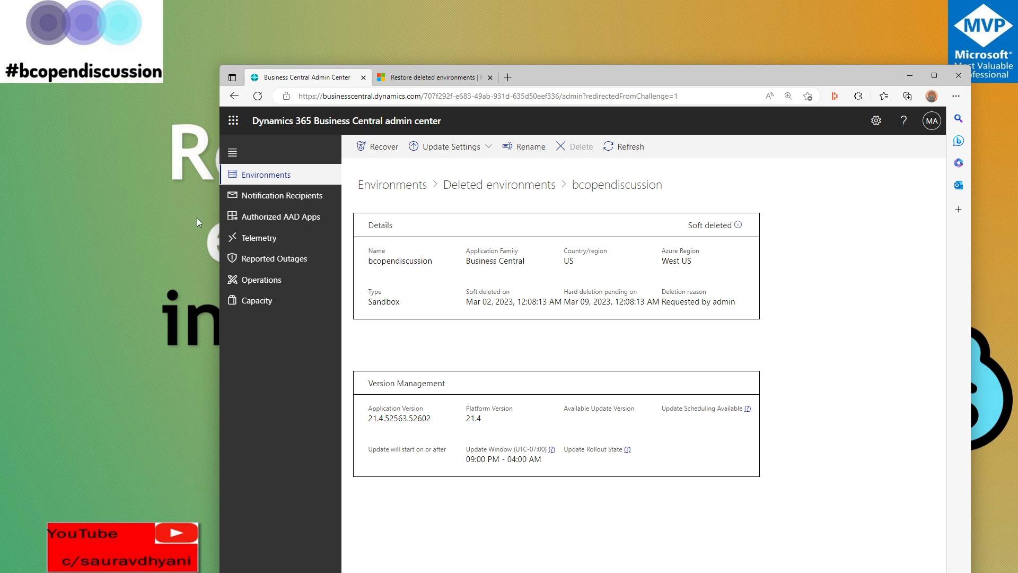
pyautogui.tripleClick(487, 290)
pyautogui.moveTo(488, 290); pyautogui.dragTo(561, 302)
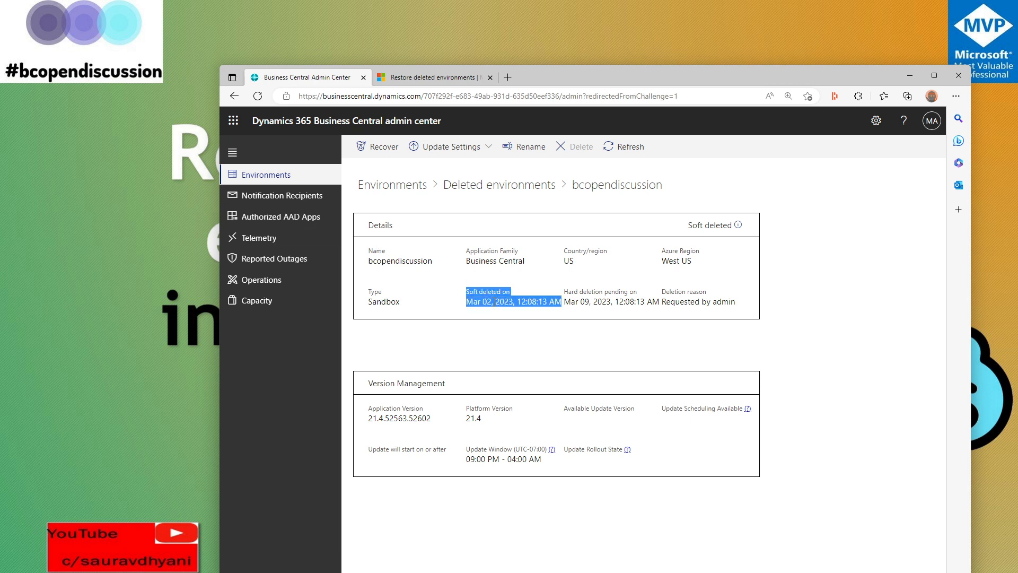
pyautogui.click(494, 301)
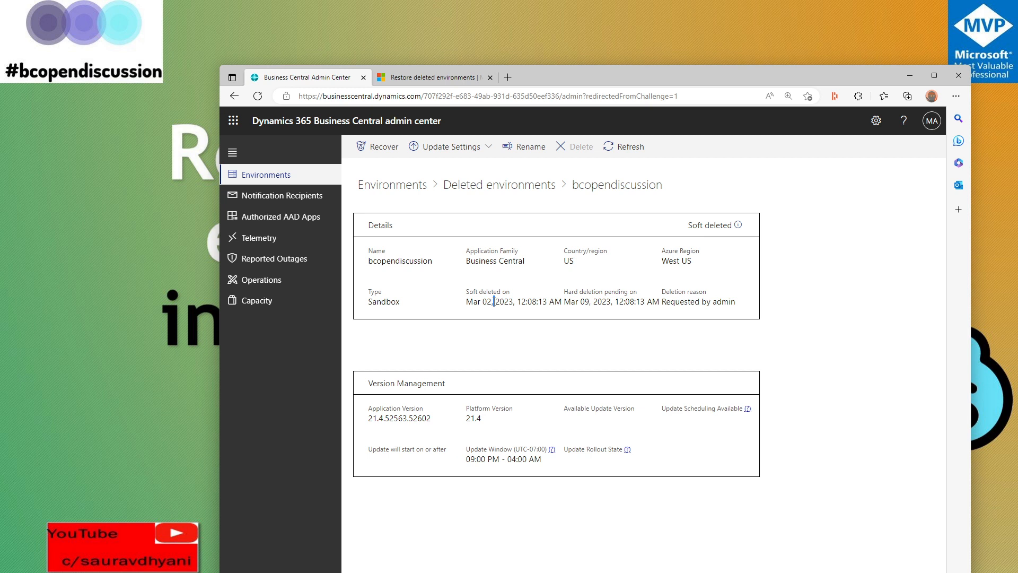
pyautogui.moveTo(562, 302); pyautogui.dragTo(468, 297)
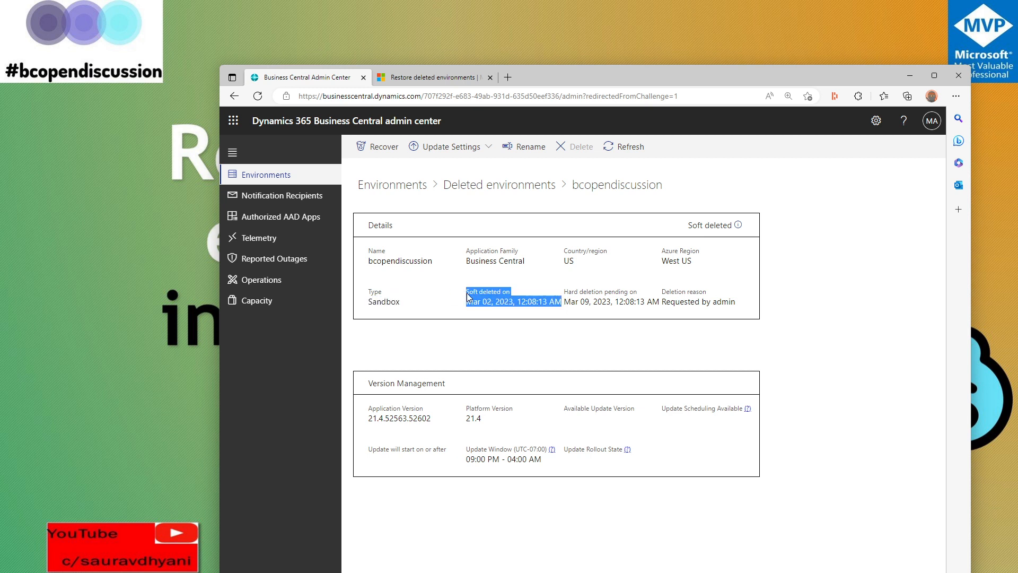
pyautogui.click(561, 299)
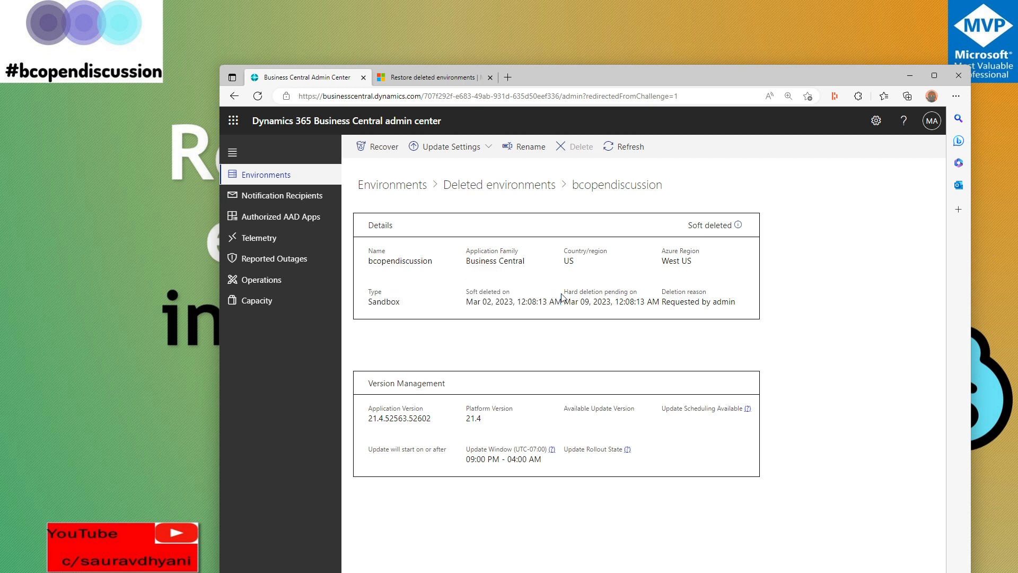
pyautogui.moveTo(566, 293); pyautogui.dragTo(660, 302)
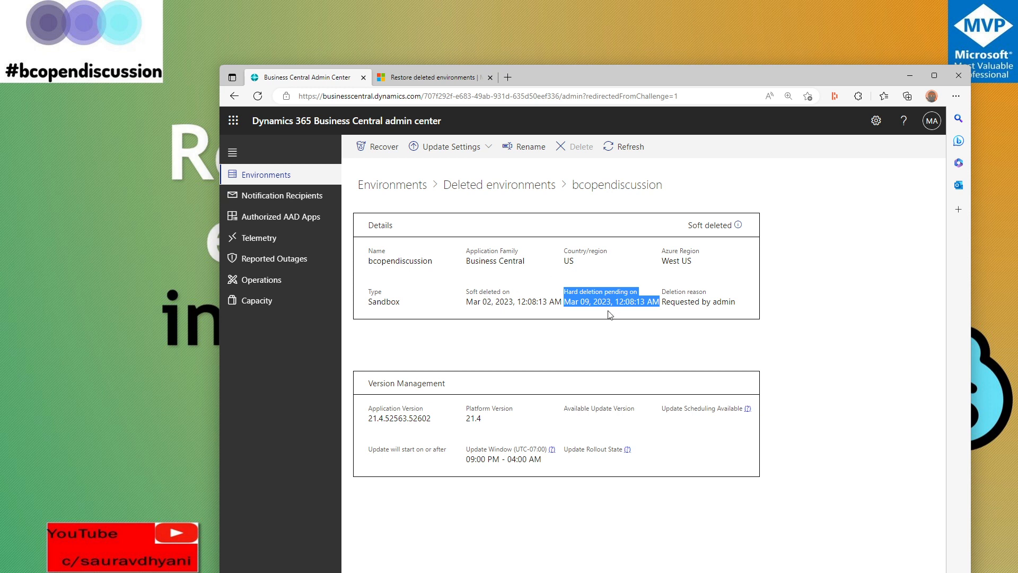
pyautogui.click(590, 303)
pyautogui.moveTo(590, 303); pyautogui.dragTo(572, 301)
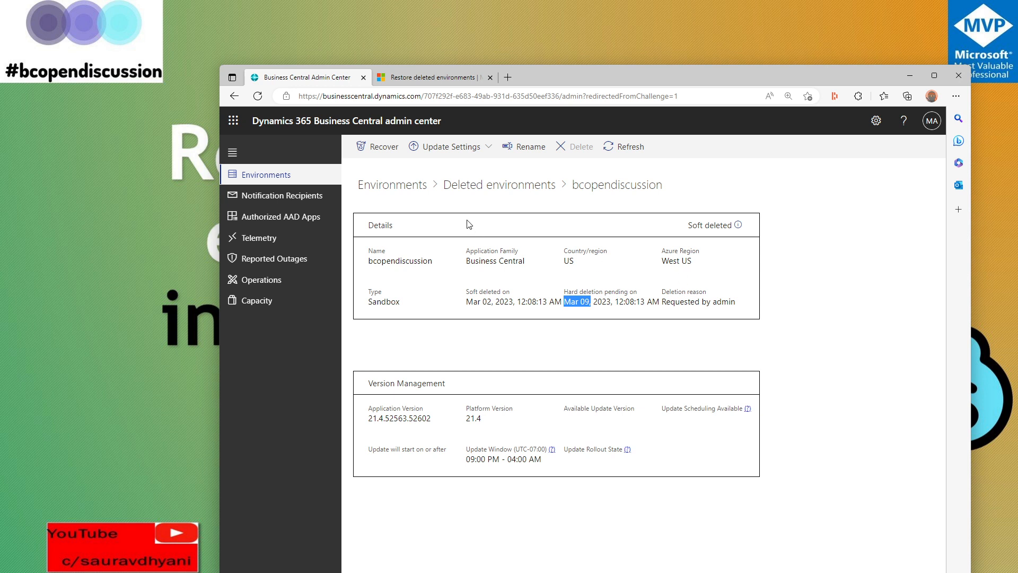
# Open the deleted Sandbox environment, read the confirmation text for recovering it and decline the recovery
pyautogui.click(509, 186)
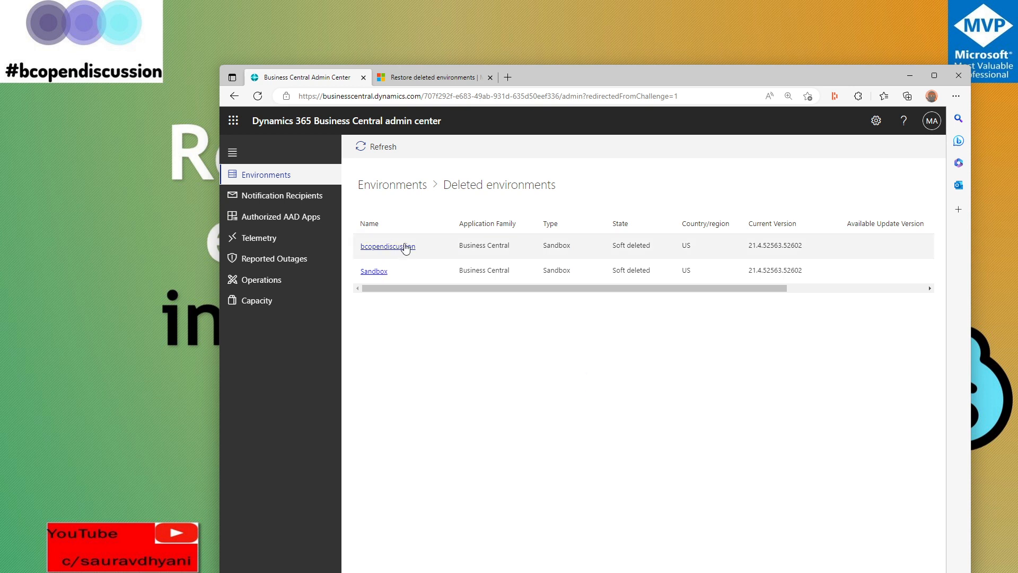
pyautogui.click(375, 272)
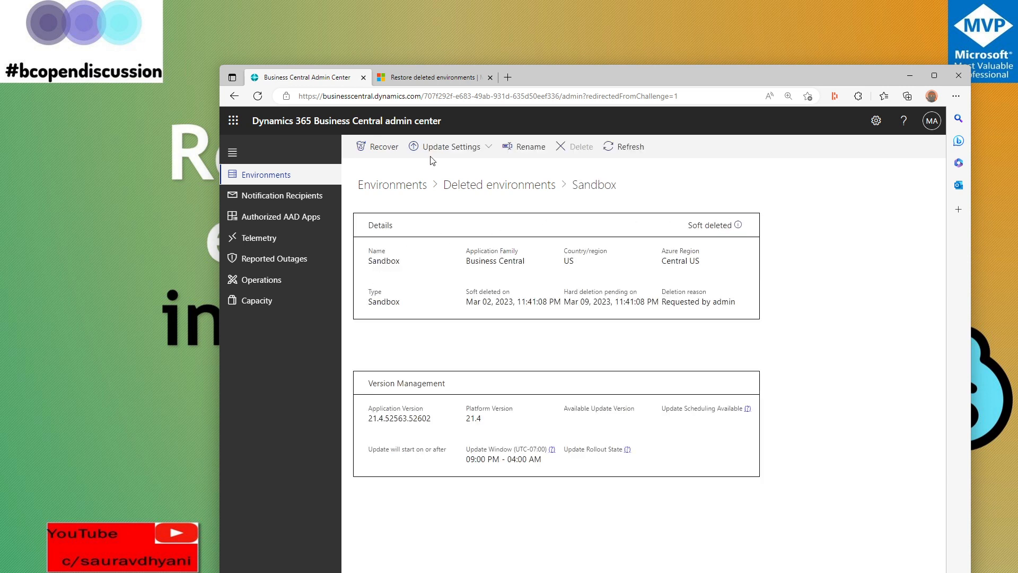
pyautogui.click(393, 149)
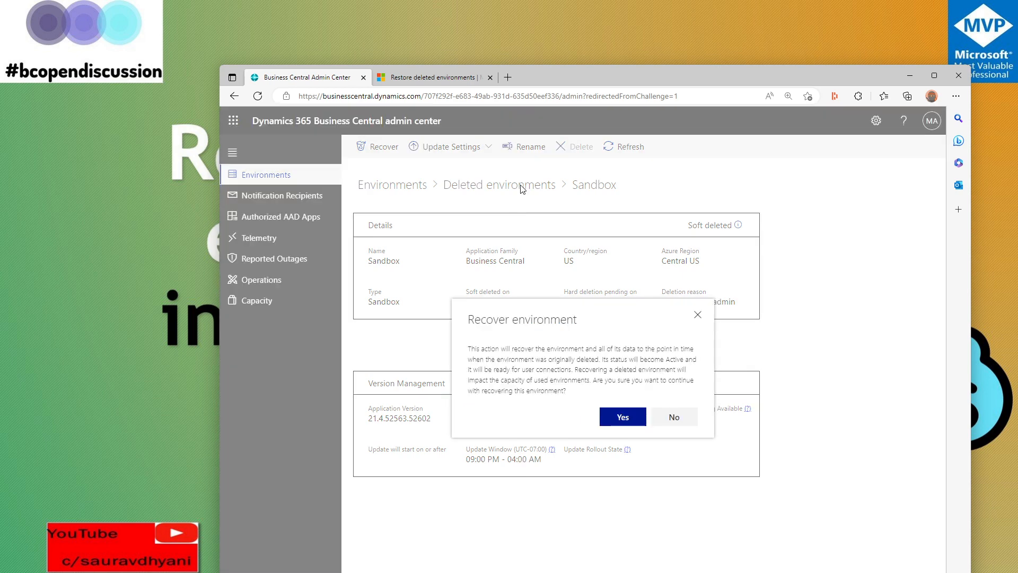
pyautogui.moveTo(475, 345); pyautogui.dragTo(574, 360)
pyautogui.click(606, 348)
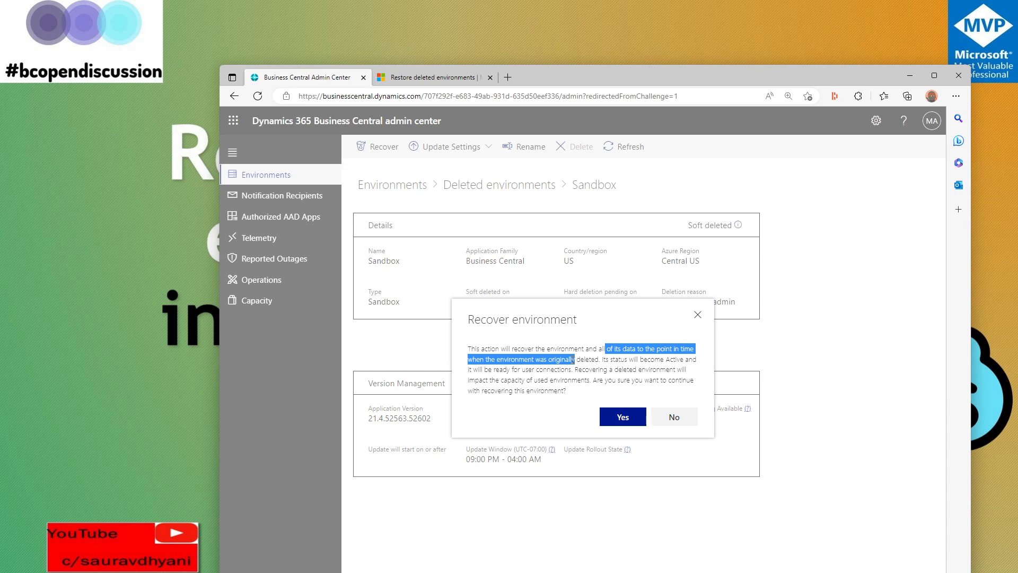
pyautogui.moveTo(599, 359); pyautogui.dragTo(683, 359)
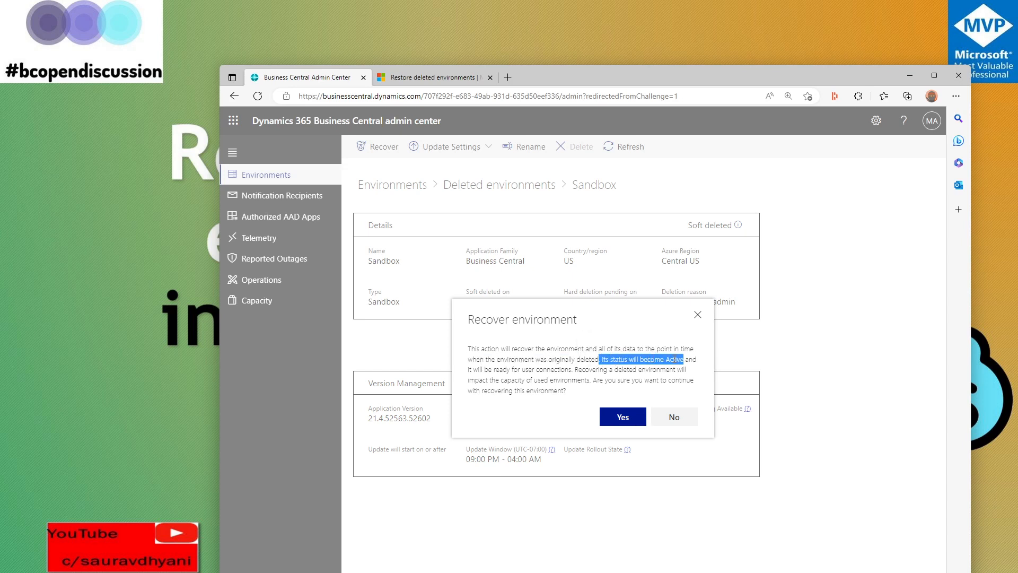
pyautogui.moveTo(468, 368); pyautogui.dragTo(591, 395)
pyautogui.doubleClick(590, 369)
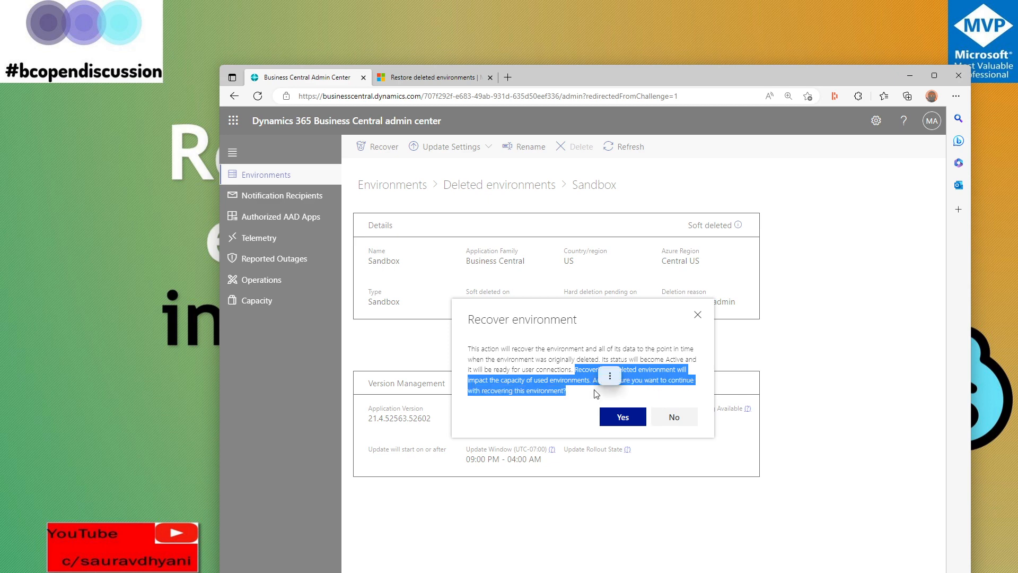
pyautogui.click(675, 418)
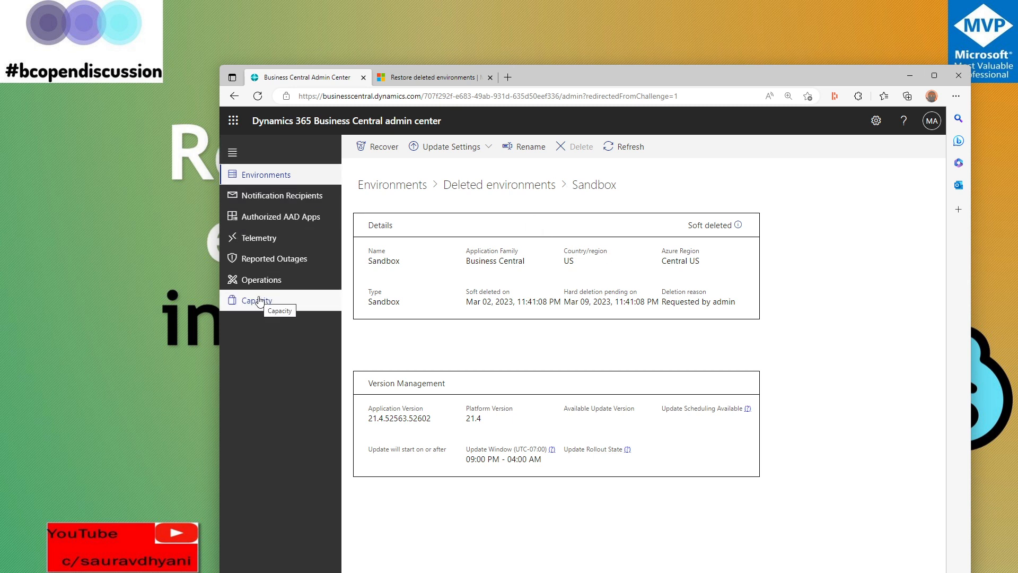
# Return to the environments overview and examine the sandbox quota usage under Capacity
pyautogui.click(522, 191)
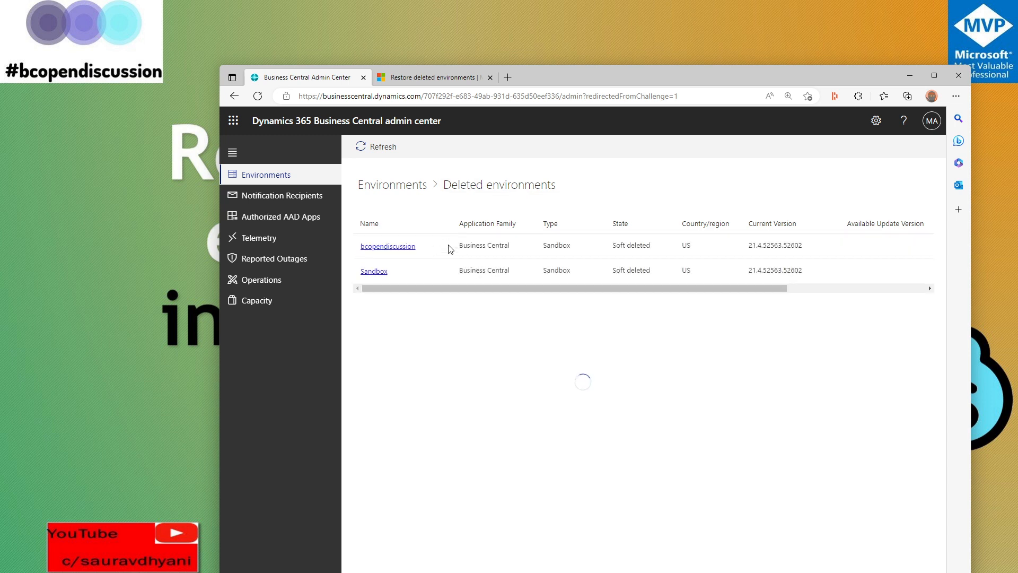
pyautogui.click(416, 184)
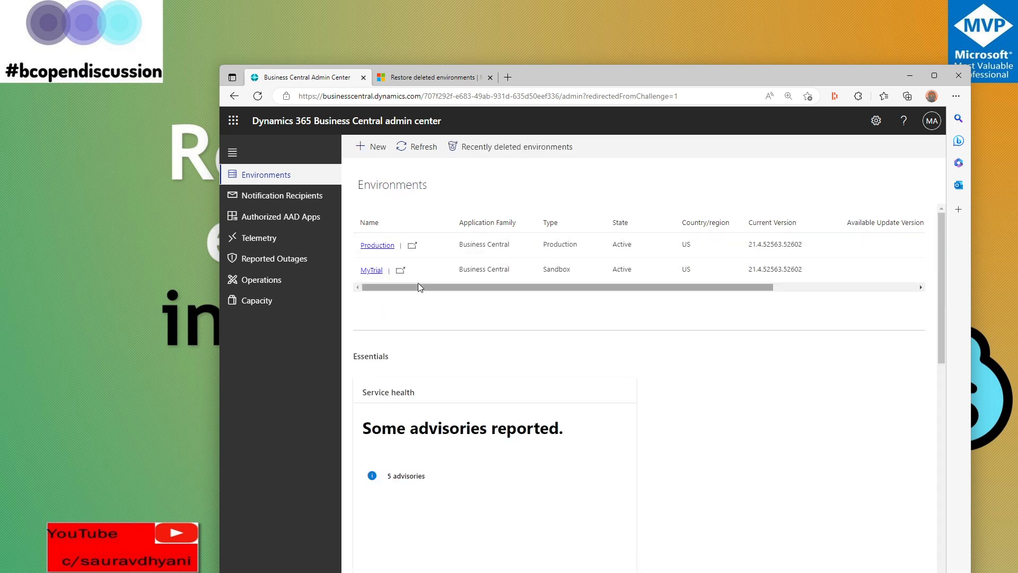
pyautogui.click(267, 301)
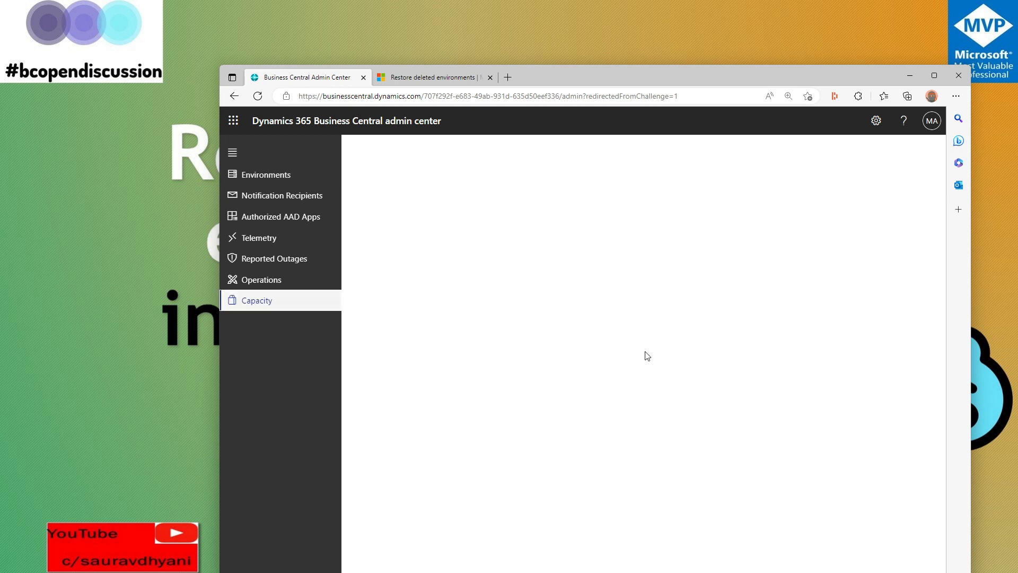
pyautogui.scroll(-3, 647, 356)
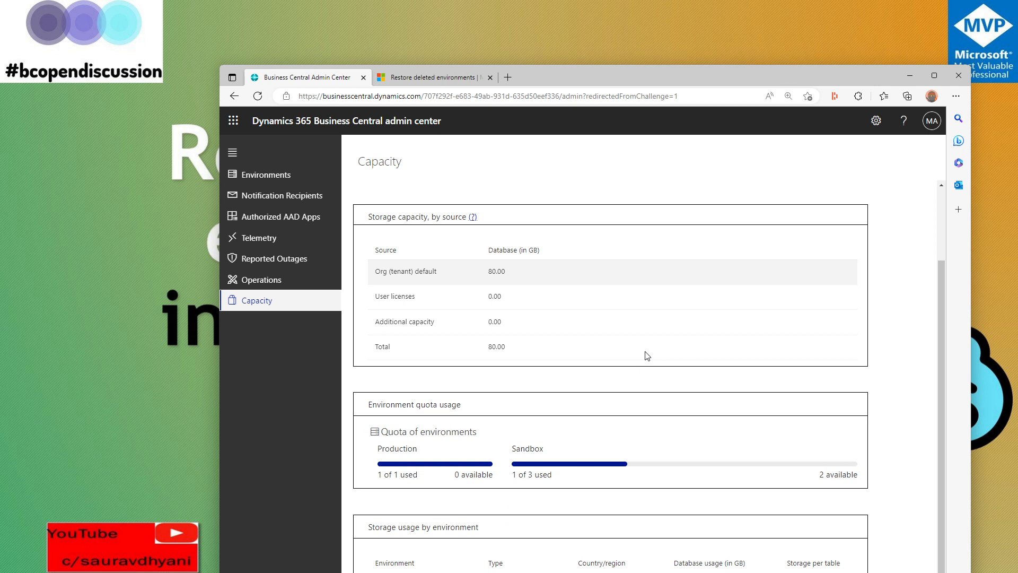
pyautogui.moveTo(512, 475); pyautogui.dragTo(581, 479)
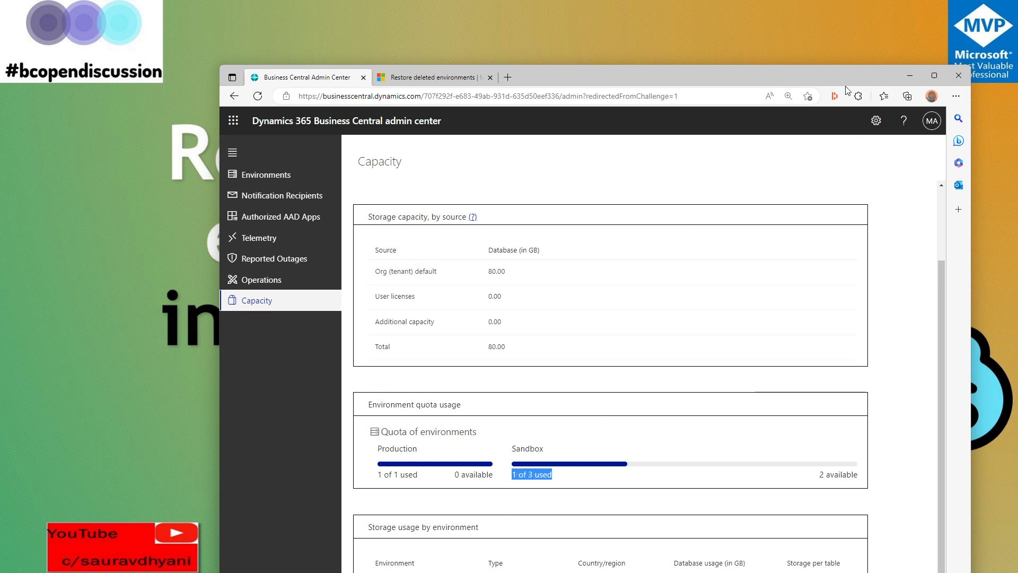
pyautogui.moveTo(843, 73); pyautogui.dragTo(841, 8)
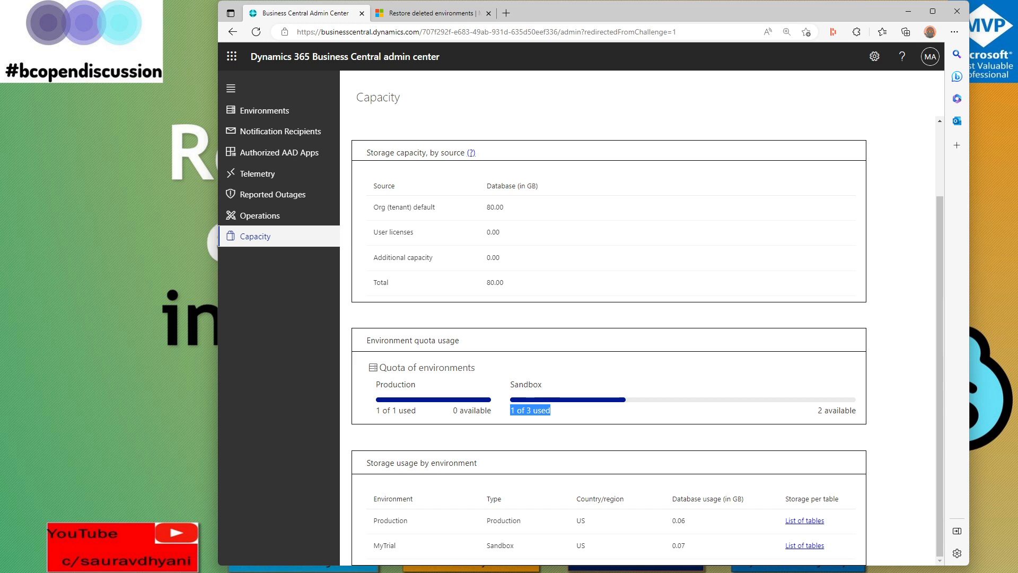
# Review the active environments and the recently deleted ones, ending on the environments overview
pyautogui.click(258, 106)
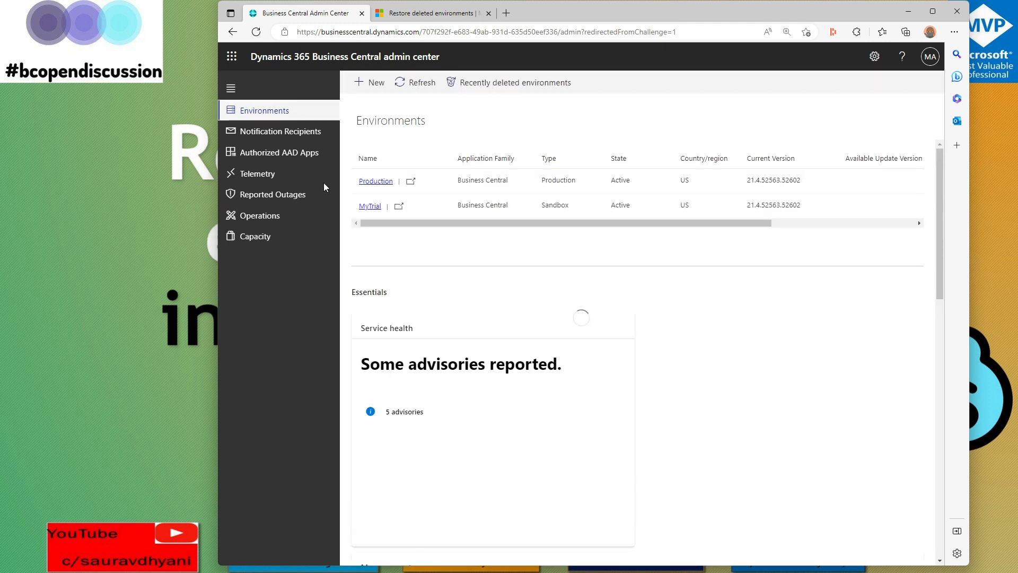
pyautogui.click(498, 83)
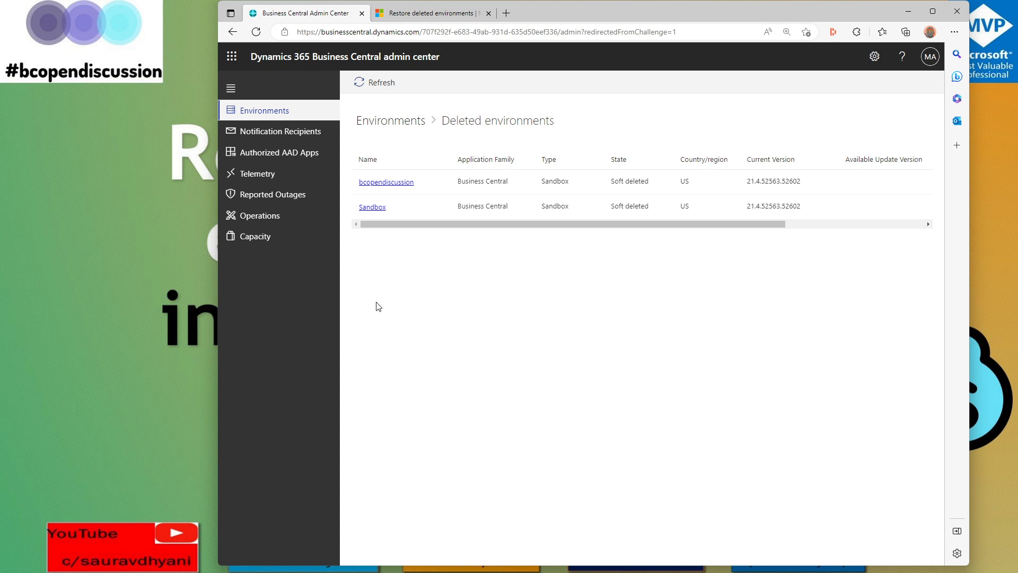
pyautogui.click(401, 124)
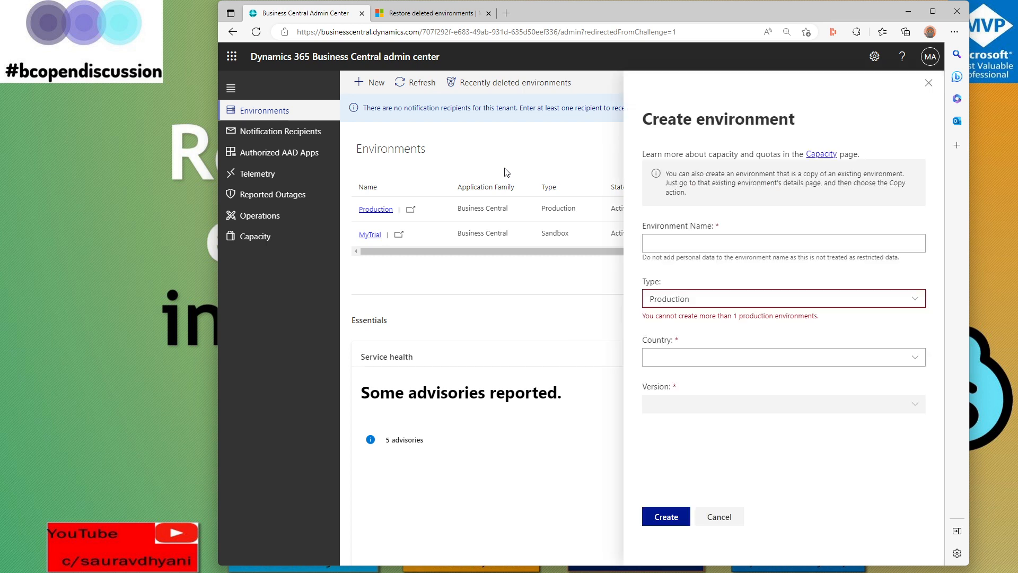
# Try to create a new environment named Sandbox with type Sandbox, country US and version 21.4.52563.52602
pyautogui.click(713, 247)
pyautogui.rightClick(712, 248)
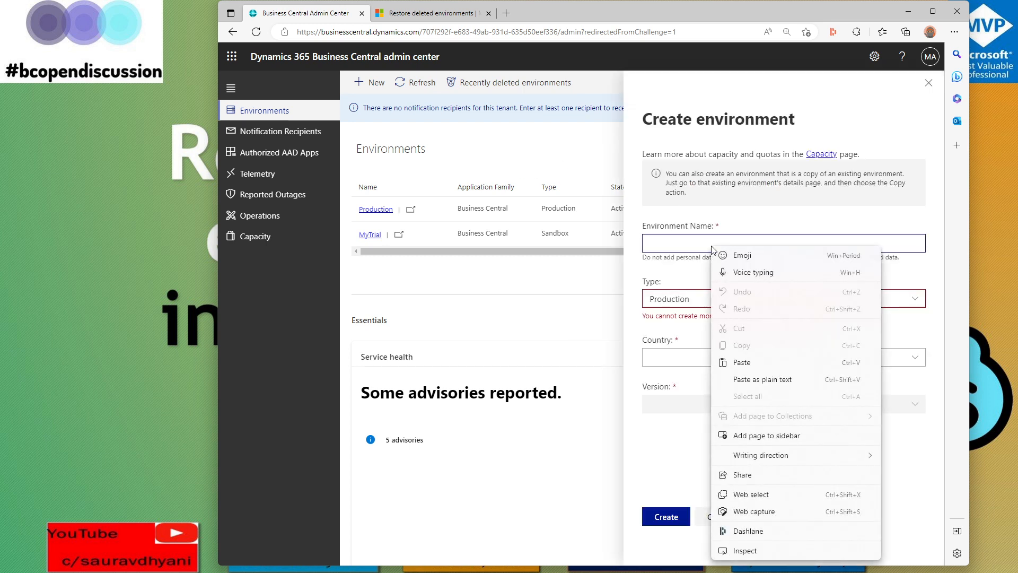
pyautogui.click(764, 380)
pyautogui.click(714, 328)
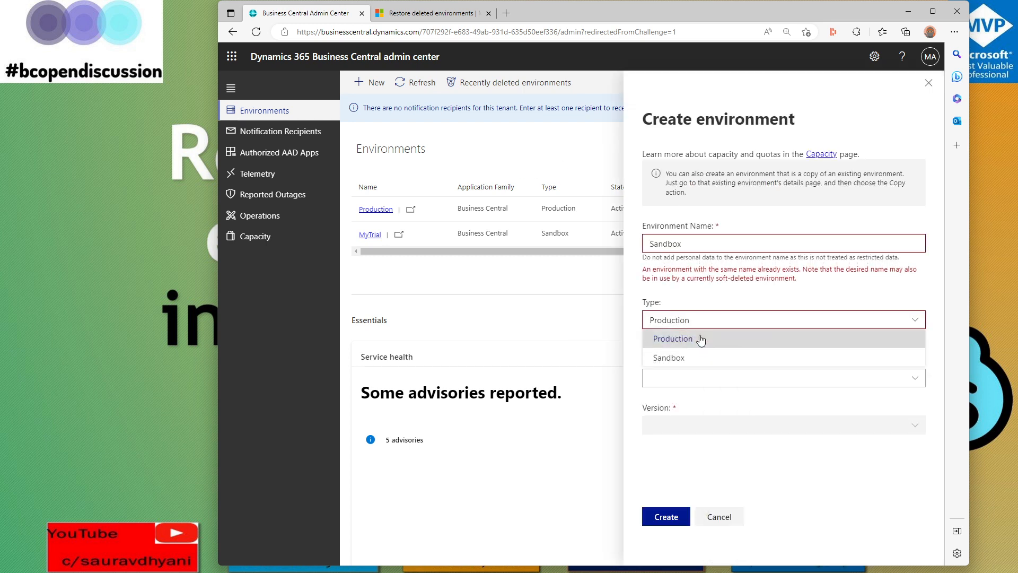
pyautogui.click(713, 357)
pyautogui.click(682, 346)
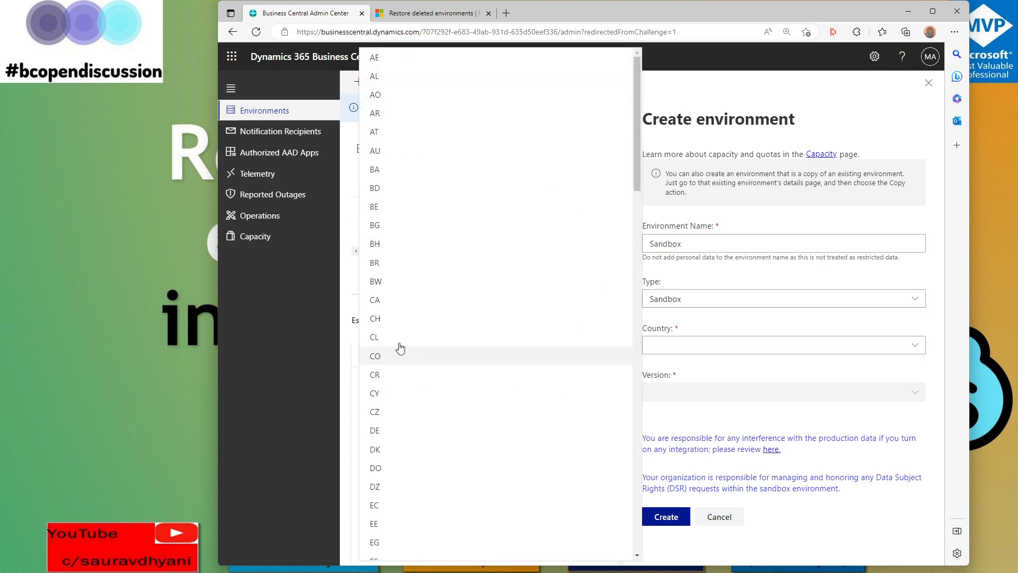
pyautogui.scroll(-20, 419, 350)
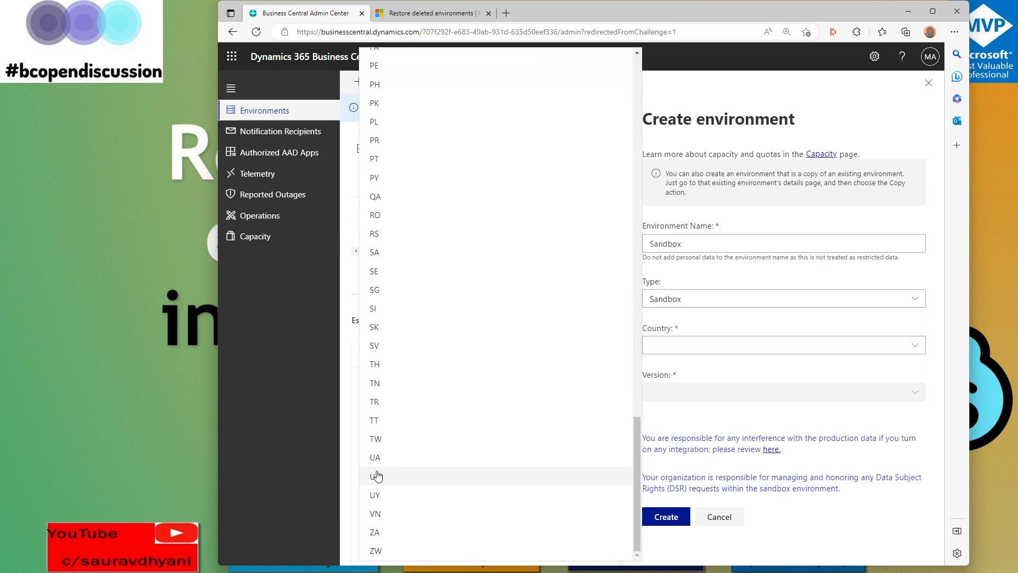
pyautogui.click(377, 476)
pyautogui.scroll(-1, 694, 347)
pyautogui.click(693, 398)
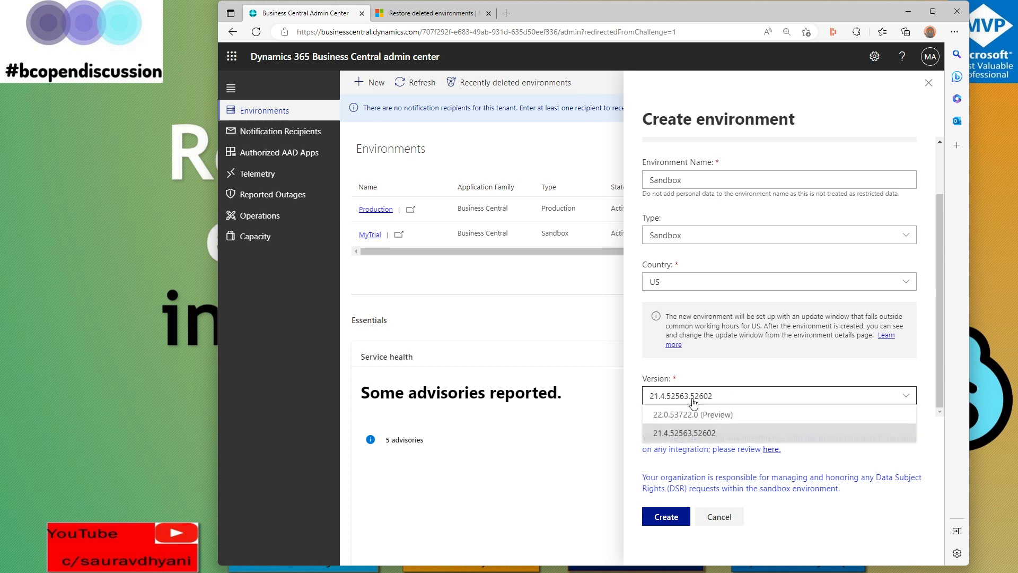
pyautogui.click(693, 431)
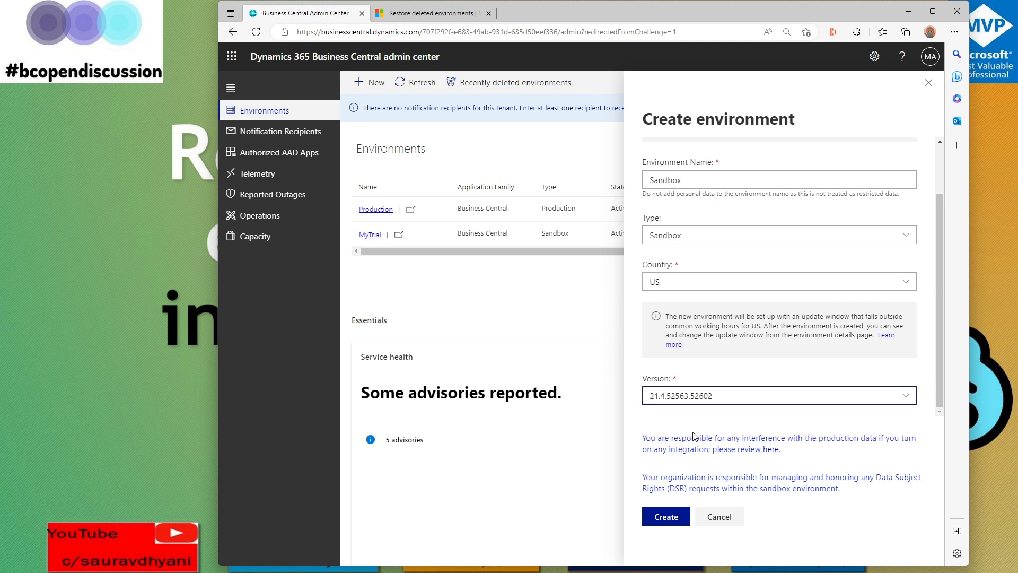
pyautogui.click(678, 520)
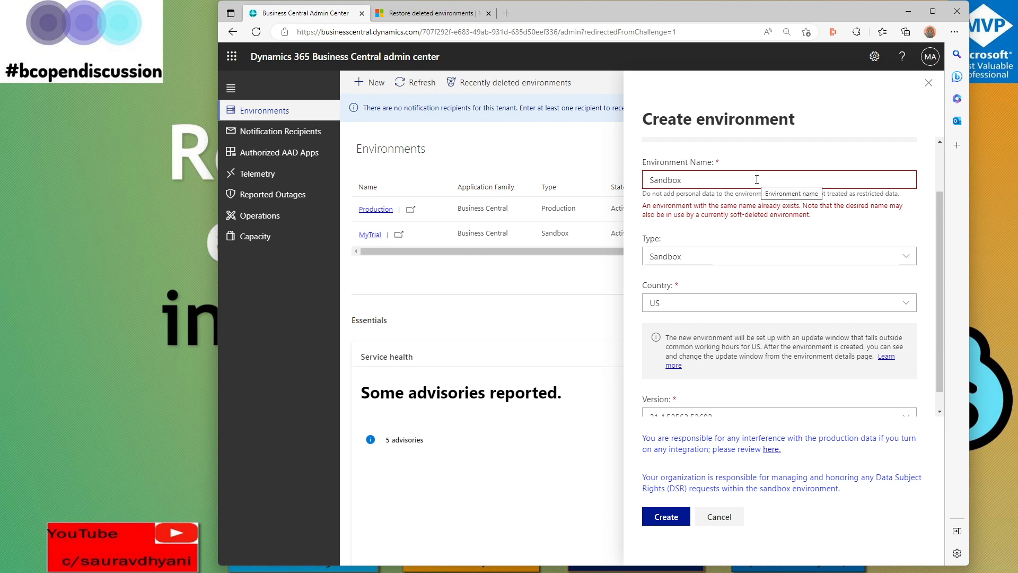
# Enlarge the page, read the validation message for the environment name and cancel the environment creation
pyautogui.hotkey('ctrl', '+')
pyautogui.hotkey('ctrl', '+')
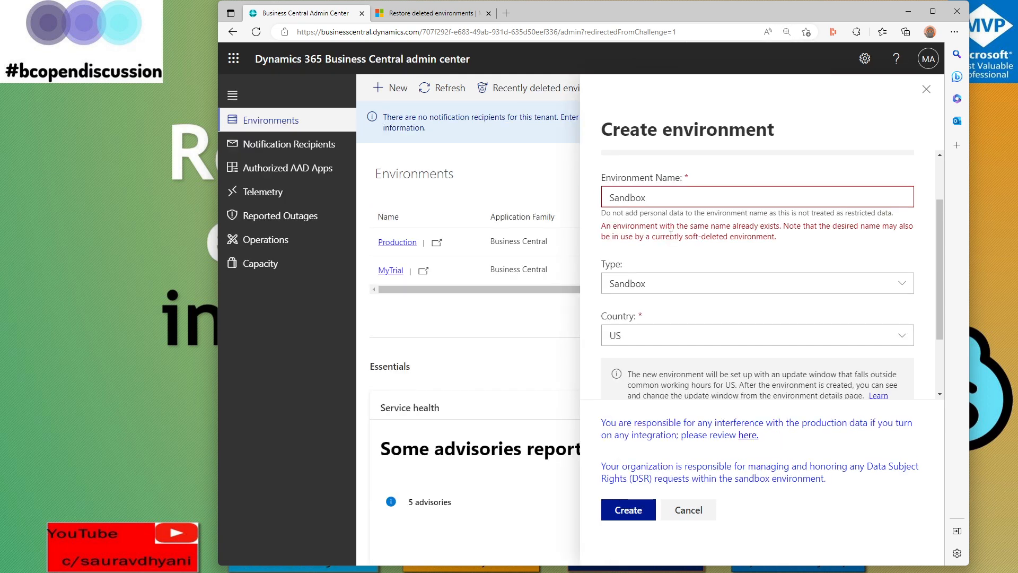
pyautogui.doubleClick(695, 236)
pyautogui.moveTo(684, 236); pyautogui.dragTo(680, 236)
pyautogui.moveTo(602, 226); pyautogui.dragTo(706, 243)
pyautogui.click(602, 226)
pyautogui.tripleClick(657, 243)
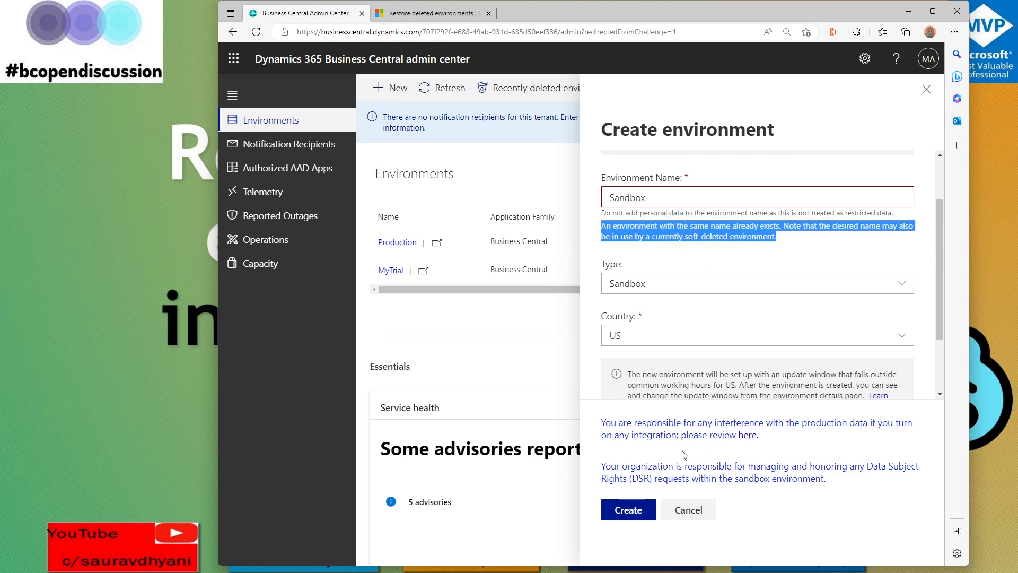
pyautogui.click(683, 510)
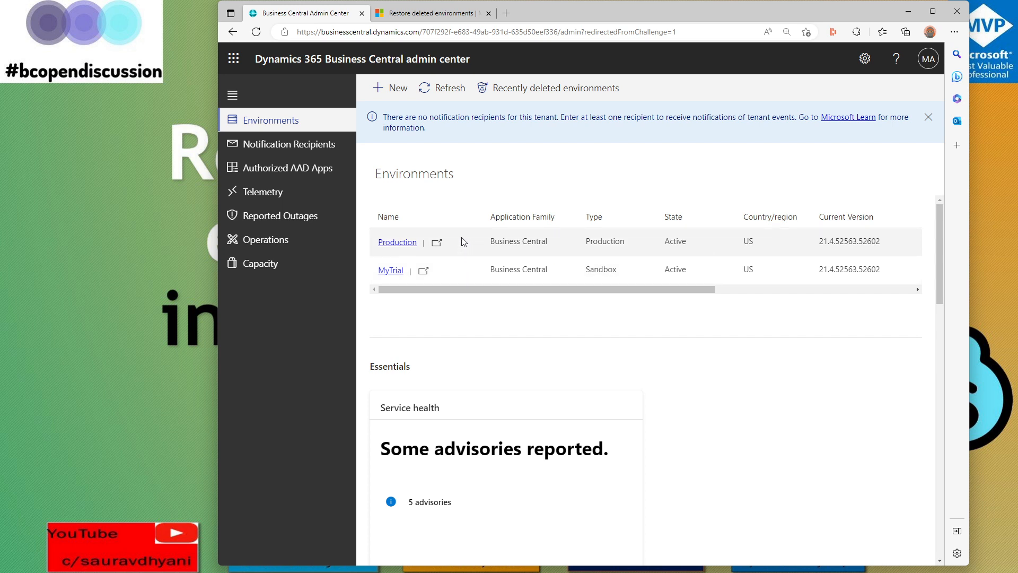
# Open Sandbox from the recently deleted environments and view its recovery confirmation without recovering it
pyautogui.click(542, 87)
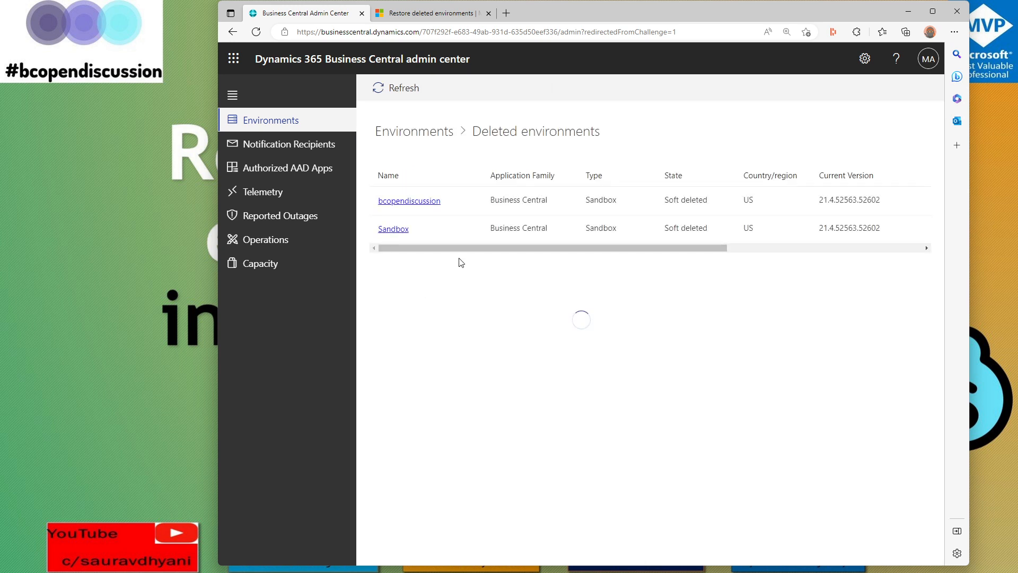
pyautogui.click(406, 235)
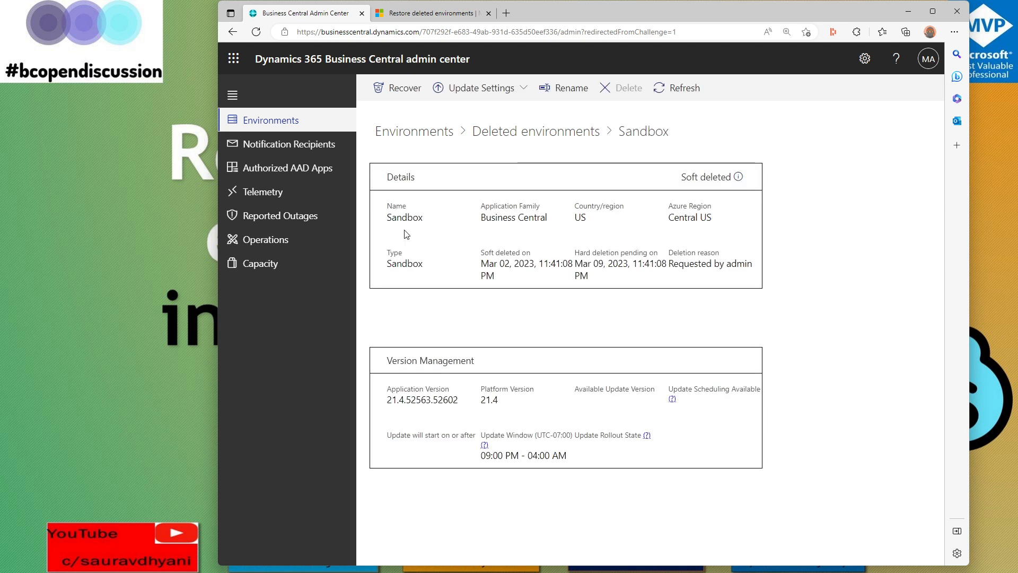
pyautogui.click(397, 88)
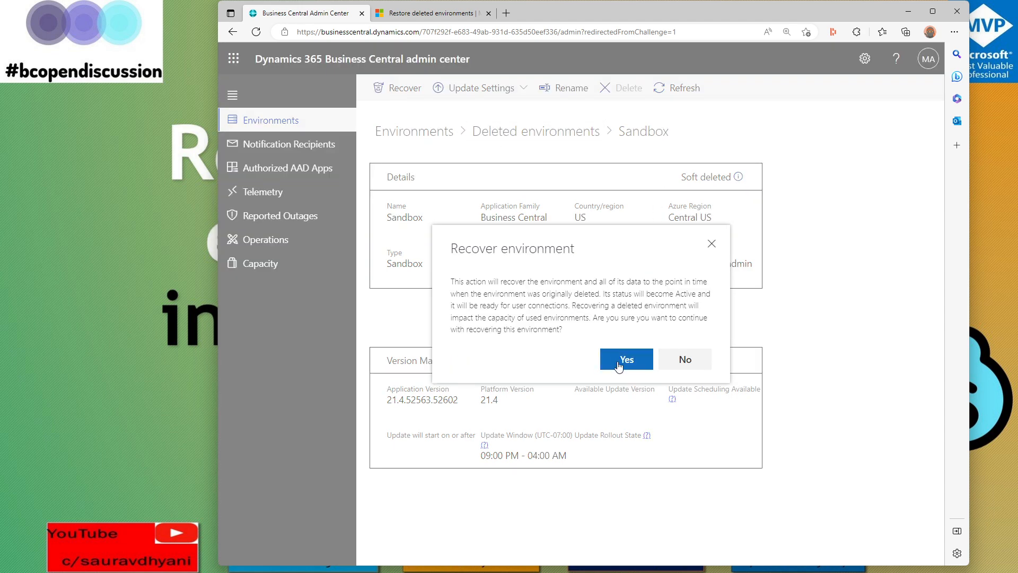
pyautogui.click(687, 361)
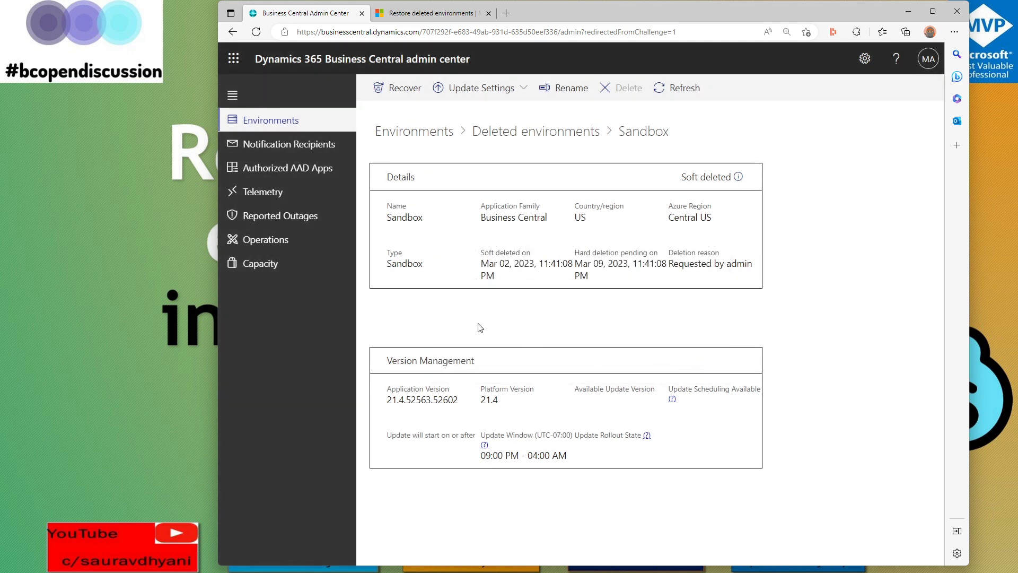
# Rename the deleted Sandbox environment to Sandbox_old, accepting the consequence of the operation
pyautogui.click(566, 89)
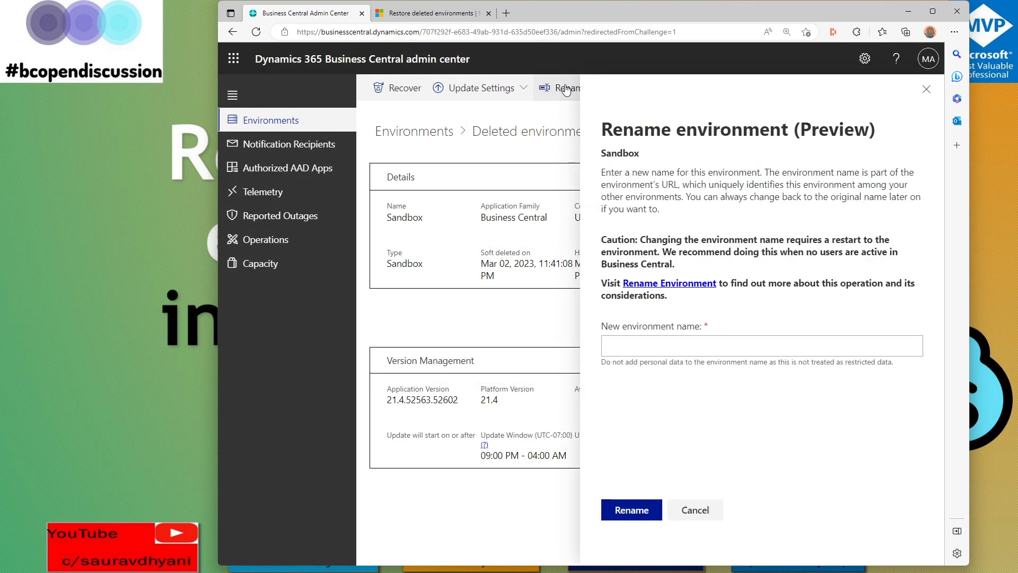
pyautogui.click(658, 343)
pyautogui.write('Sandbox_old')
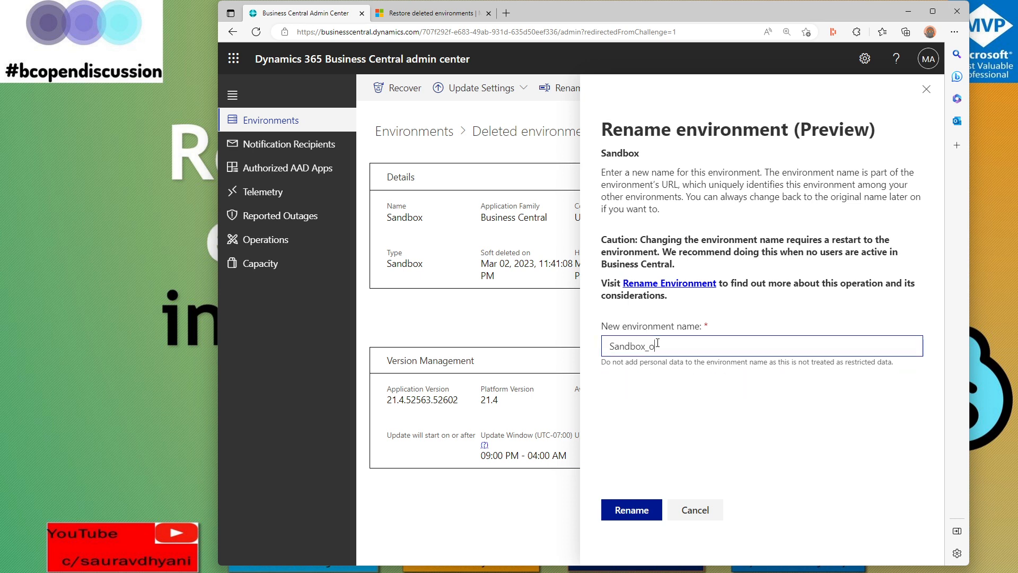
pyautogui.click(648, 511)
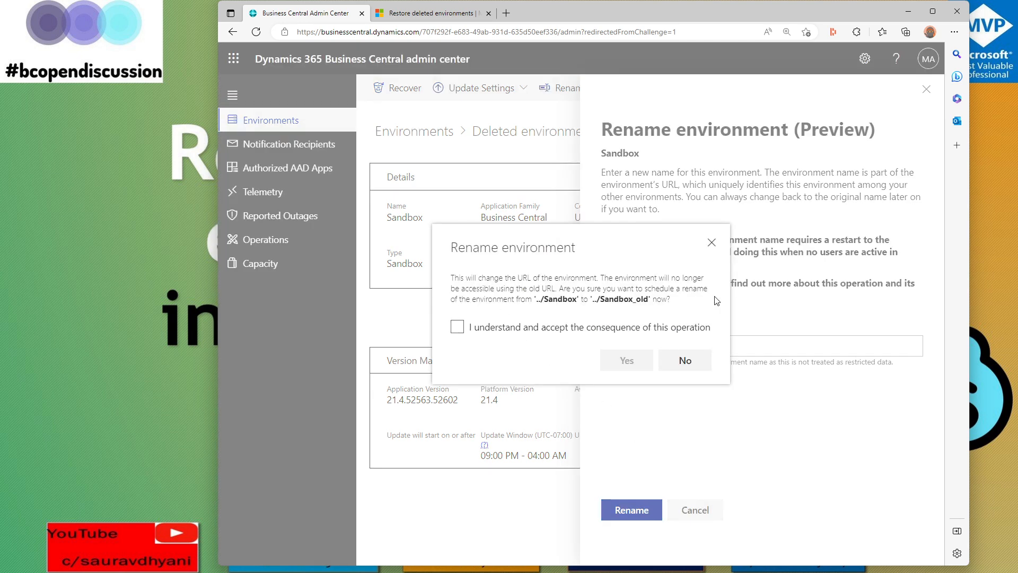
pyautogui.click(669, 329)
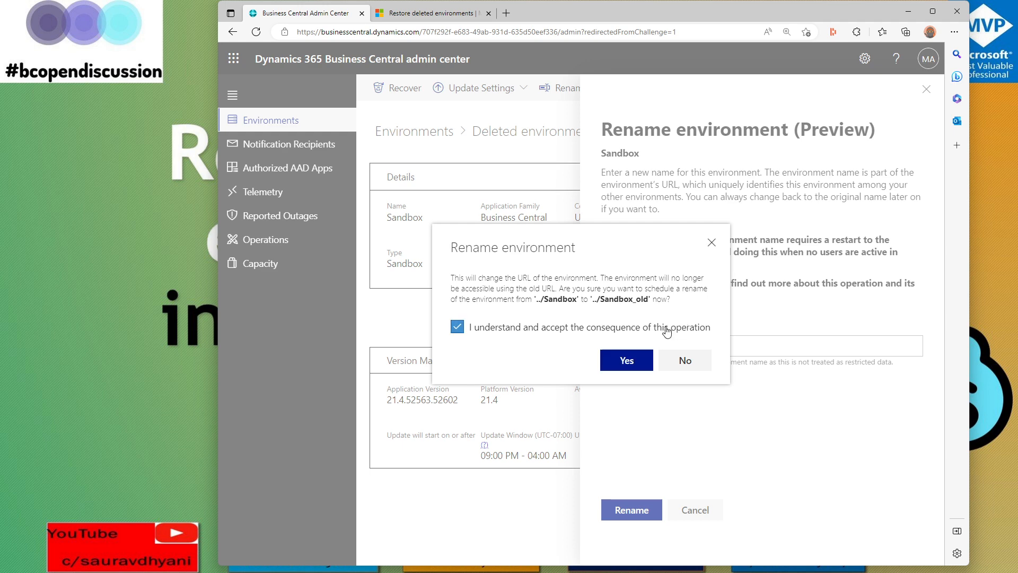
pyautogui.click(626, 360)
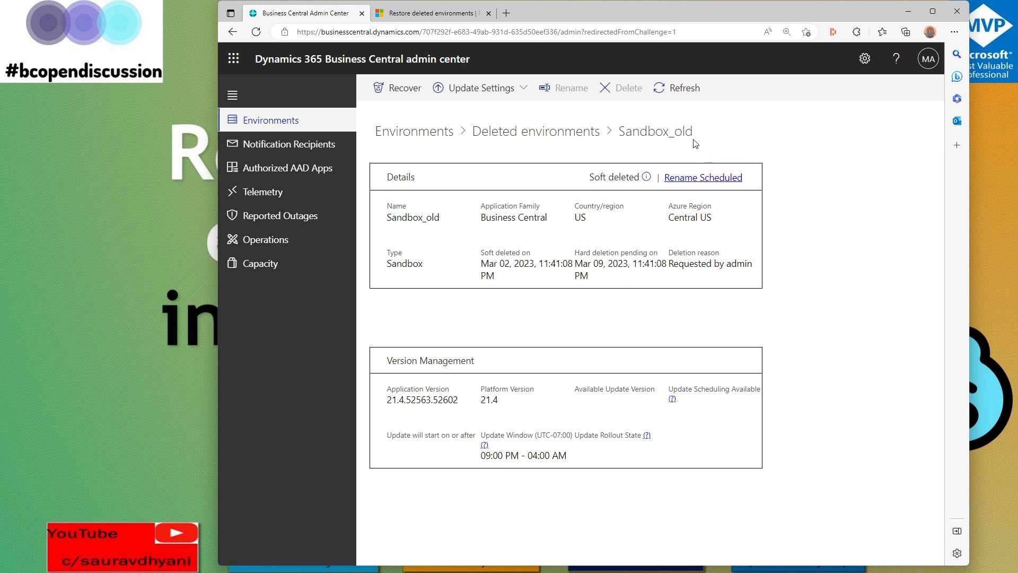
# Check the renamed environment's entry among the deleted environments and return to the environments overview
pyautogui.click(539, 134)
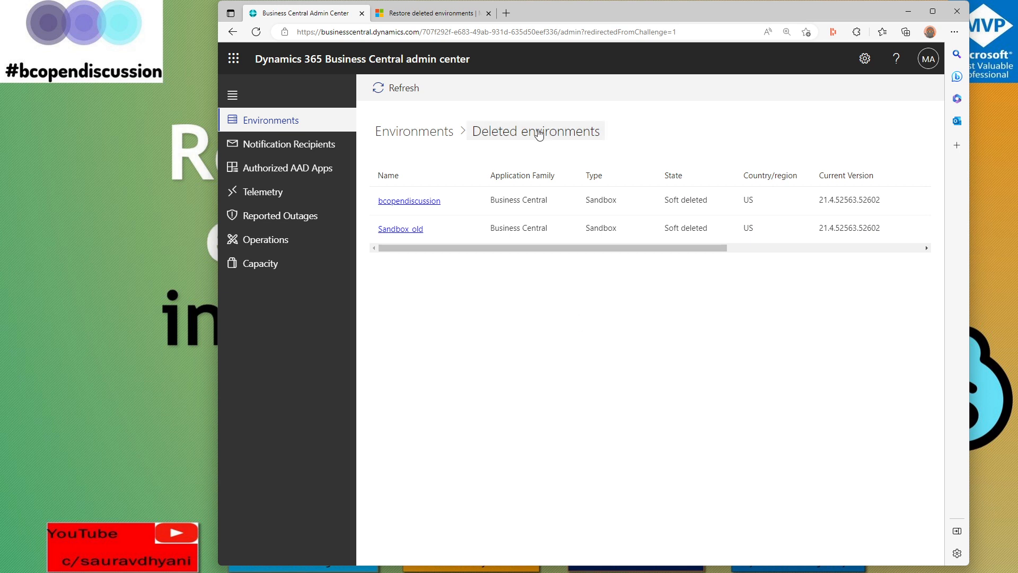
pyautogui.click(389, 131)
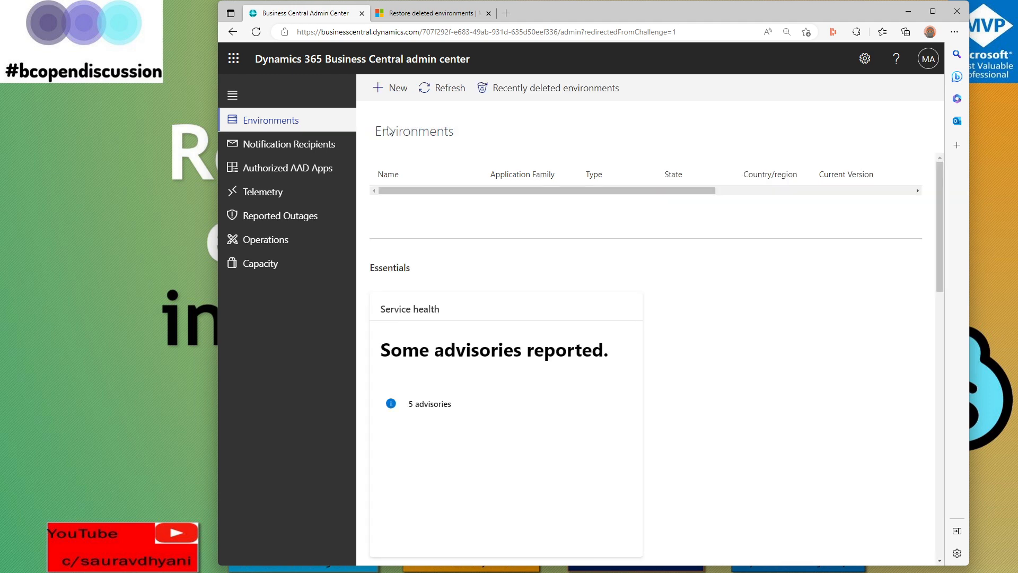